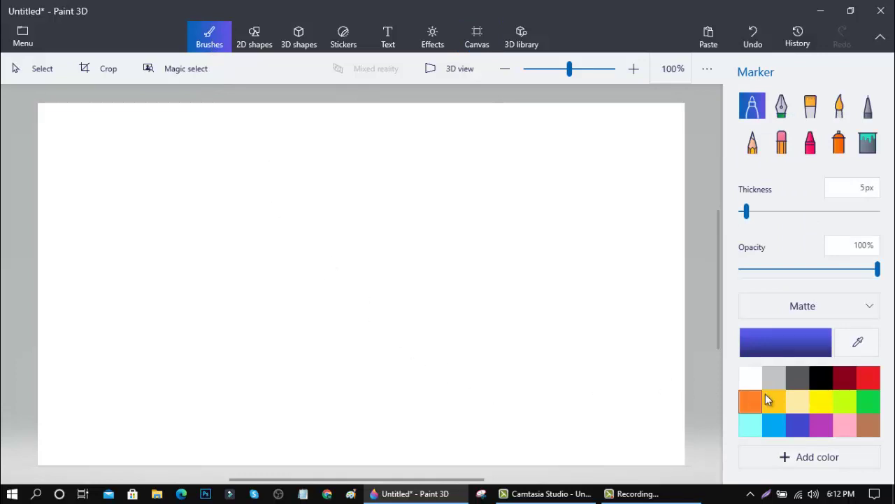
Paint the upper part of the canvas black with the Watercolor brush at 200px thickness and 100% opacity
{"action": "left_click", "coordinate": [838, 111]}
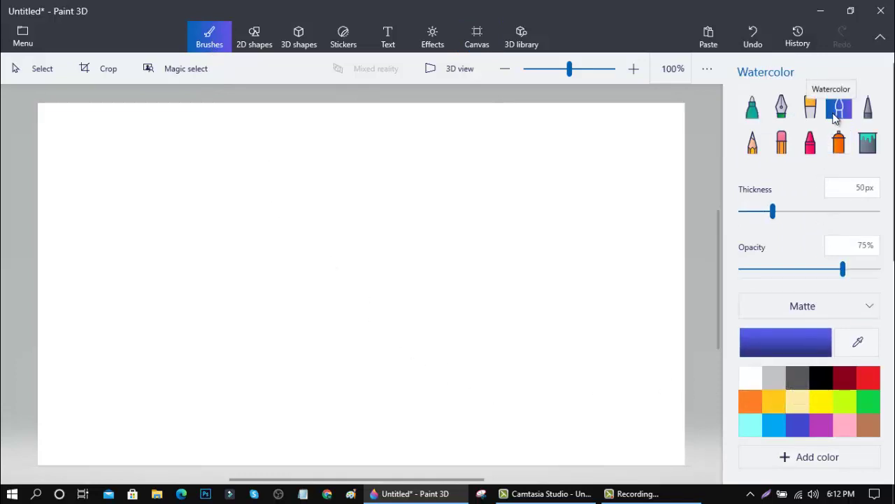
{"action": "left_click_drag", "start_coordinate": [819, 215], "coordinate": [880, 212]}
{"action": "left_click_drag", "start_coordinate": [854, 272], "coordinate": [878, 269]}
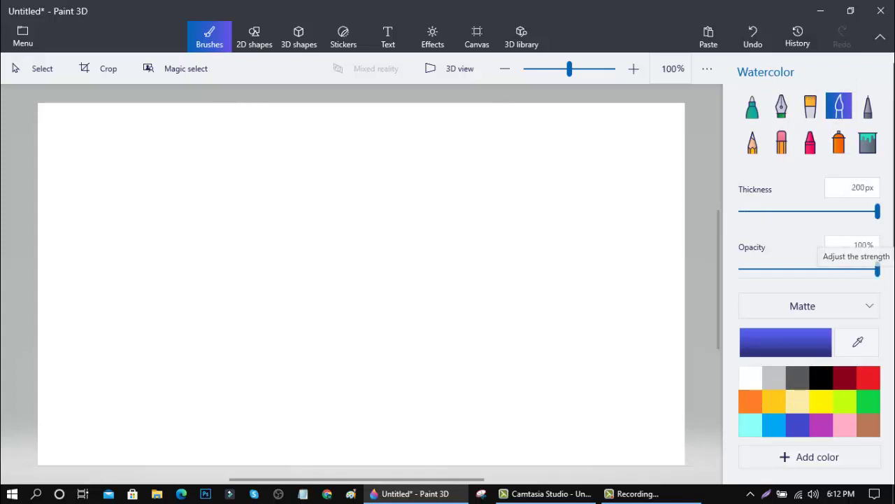
{"action": "left_click", "coordinate": [820, 377]}
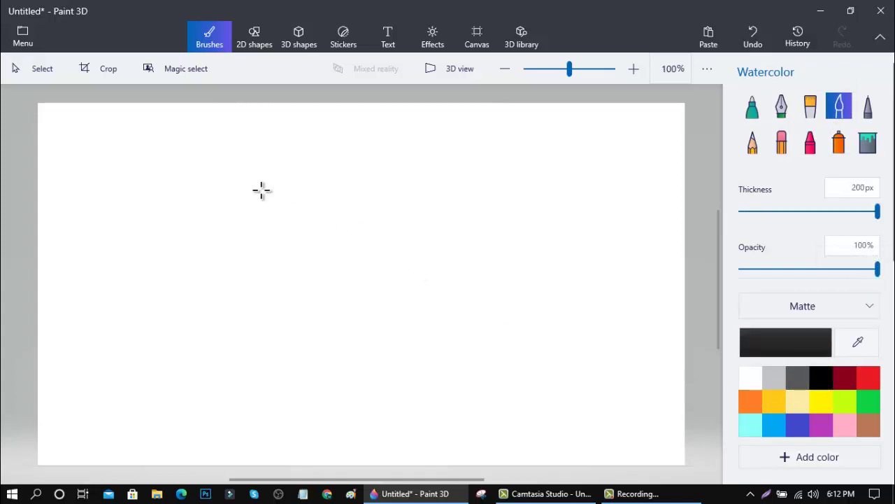
{"action": "mouse_move", "coordinate": [168, 126]}
{"action": "left_mouse_down"}
{"action": "mouse_move", "coordinate": [118, 94]}
{"action": "mouse_move", "coordinate": [123, 158]}
{"action": "mouse_move", "coordinate": [84, 164]}
{"action": "mouse_move", "coordinate": [24, 122]}
{"action": "mouse_move", "coordinate": [53, 187]}
{"action": "mouse_move", "coordinate": [65, 147]}
{"action": "mouse_move", "coordinate": [76, 201]}
{"action": "mouse_move", "coordinate": [93, 179]}
{"action": "mouse_move", "coordinate": [195, 122]}
{"action": "mouse_move", "coordinate": [217, 157]}
{"action": "mouse_move", "coordinate": [282, 117]}
{"action": "mouse_move", "coordinate": [277, 137]}
{"action": "mouse_move", "coordinate": [299, 94]}
{"action": "mouse_move", "coordinate": [388, 174]}
{"action": "mouse_move", "coordinate": [381, 120]}
{"action": "mouse_move", "coordinate": [436, 127]}
{"action": "mouse_move", "coordinate": [404, 142]}
{"action": "mouse_move", "coordinate": [479, 111]}
{"action": "mouse_move", "coordinate": [517, 163]}
{"action": "mouse_move", "coordinate": [522, 93]}
{"action": "mouse_move", "coordinate": [600, 164]}
{"action": "mouse_move", "coordinate": [588, 152]}
{"action": "mouse_move", "coordinate": [609, 87]}
{"action": "mouse_move", "coordinate": [572, 106]}
{"action": "mouse_move", "coordinate": [654, 116]}
{"action": "mouse_move", "coordinate": [673, 165]}
{"action": "mouse_move", "coordinate": [667, 110]}
{"action": "mouse_move", "coordinate": [711, 152]}
{"action": "mouse_move", "coordinate": [689, 170]}
{"action": "mouse_move", "coordinate": [677, 228]}
{"action": "mouse_move", "coordinate": [638, 185]}
{"action": "mouse_move", "coordinate": [611, 228]}
{"action": "mouse_move", "coordinate": [562, 223]}
{"action": "mouse_move", "coordinate": [537, 180]}
{"action": "mouse_move", "coordinate": [497, 242]}
{"action": "mouse_move", "coordinate": [451, 226]}
{"action": "mouse_move", "coordinate": [357, 161]}
{"action": "mouse_move", "coordinate": [300, 242]}
{"action": "mouse_move", "coordinate": [268, 155]}
{"action": "mouse_move", "coordinate": [332, 214]}
{"action": "mouse_move", "coordinate": [253, 163]}
{"action": "mouse_move", "coordinate": [155, 230]}
{"action": "mouse_move", "coordinate": [79, 193]}
{"action": "mouse_move", "coordinate": [36, 218]}
{"action": "mouse_move", "coordinate": [13, 273]}
{"action": "mouse_move", "coordinate": [47, 290]}
{"action": "mouse_move", "coordinate": [30, 237]}
{"action": "mouse_move", "coordinate": [88, 336]}
{"action": "mouse_move", "coordinate": [116, 233]}
{"action": "mouse_move", "coordinate": [137, 306]}
{"action": "mouse_move", "coordinate": [156, 286]}
{"action": "mouse_move", "coordinate": [174, 242]}
{"action": "mouse_move", "coordinate": [201, 218]}
{"action": "mouse_move", "coordinate": [223, 260]}
{"action": "mouse_move", "coordinate": [252, 281]}
{"action": "mouse_move", "coordinate": [370, 225]}
{"action": "mouse_move", "coordinate": [417, 224]}
{"action": "mouse_move", "coordinate": [335, 216]}
{"action": "mouse_move", "coordinate": [338, 260]}
{"action": "mouse_move", "coordinate": [305, 217]}
{"action": "mouse_move", "coordinate": [474, 204]}
{"action": "mouse_move", "coordinate": [465, 217]}
{"action": "mouse_move", "coordinate": [527, 197]}
{"action": "mouse_move", "coordinate": [571, 202]}
{"action": "mouse_move", "coordinate": [596, 285]}
{"action": "mouse_move", "coordinate": [634, 291]}
{"action": "mouse_move", "coordinate": [687, 207]}
{"action": "mouse_move", "coordinate": [680, 292]}
{"action": "mouse_move", "coordinate": [633, 340]}
{"action": "left_mouse_up"}
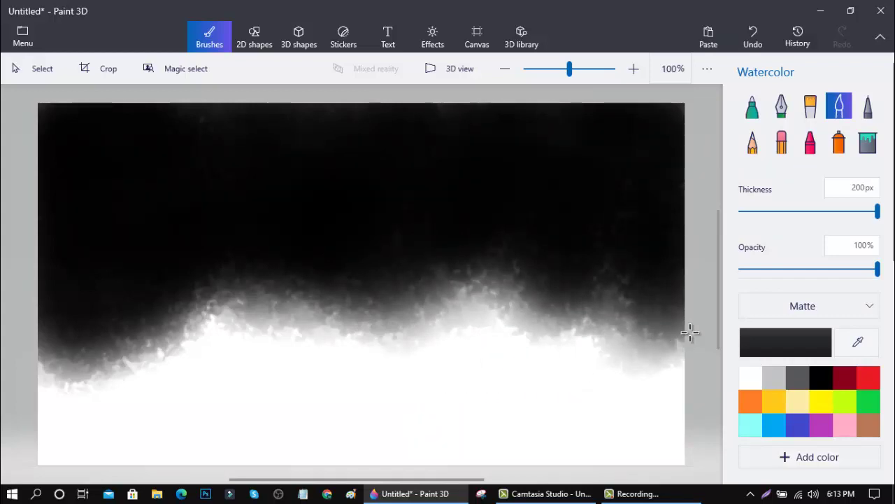
Paint a light turquoise vertical band along the canvas's left edge, from the bottom up into the black area
{"action": "left_click", "coordinate": [775, 428]}
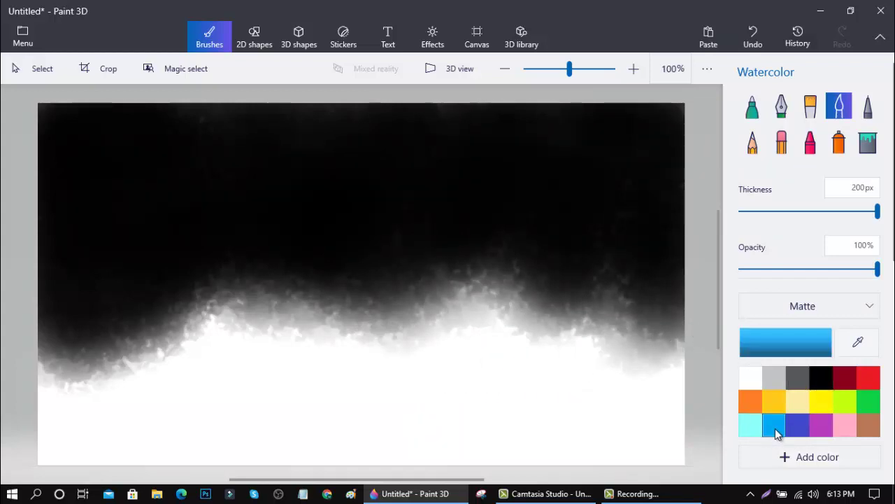
{"action": "left_click", "coordinate": [750, 439]}
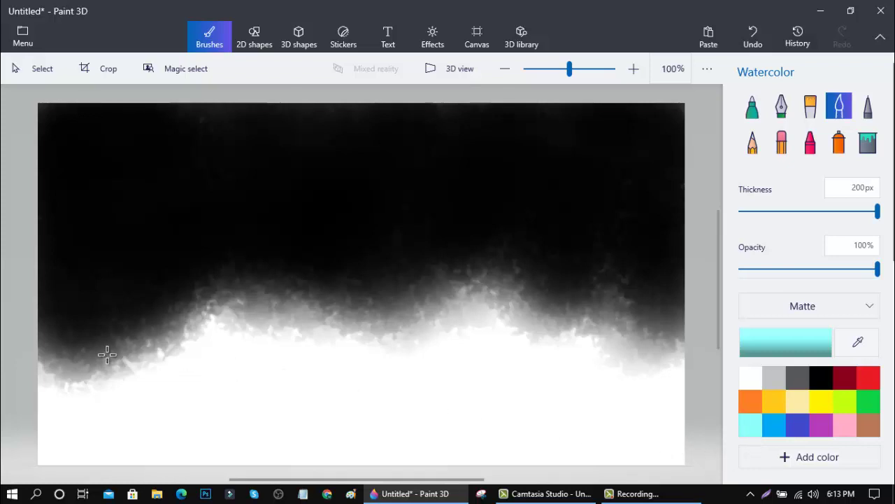
{"action": "mouse_move", "coordinate": [107, 355]}
{"action": "left_mouse_down"}
{"action": "mouse_move", "coordinate": [63, 331]}
{"action": "mouse_move", "coordinate": [49, 385]}
{"action": "mouse_move", "coordinate": [60, 462]}
{"action": "mouse_move", "coordinate": [102, 443]}
{"action": "mouse_move", "coordinate": [130, 481]}
{"action": "left_mouse_up"}
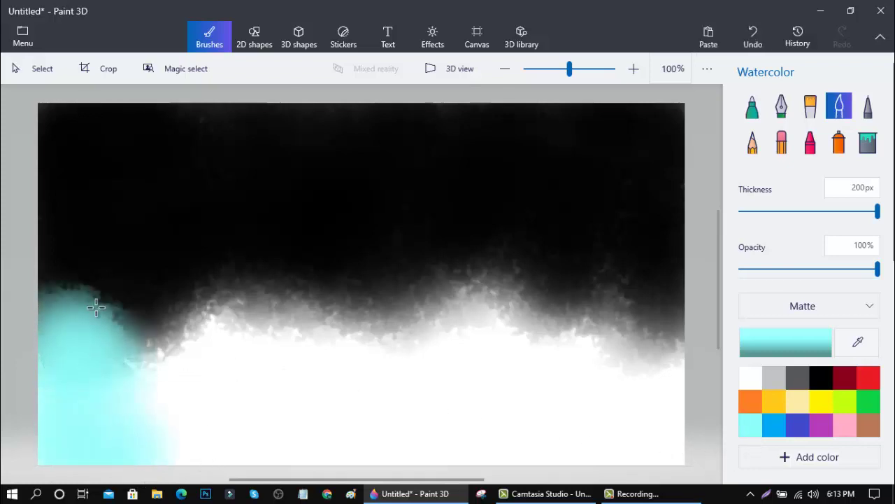
{"action": "mouse_move", "coordinate": [96, 306]}
{"action": "left_mouse_down"}
{"action": "mouse_move", "coordinate": [62, 288]}
{"action": "mouse_move", "coordinate": [101, 306]}
{"action": "mouse_move", "coordinate": [89, 306]}
{"action": "mouse_move", "coordinate": [114, 346]}
{"action": "mouse_move", "coordinate": [85, 279]}
{"action": "mouse_move", "coordinate": [125, 307]}
{"action": "left_mouse_up"}
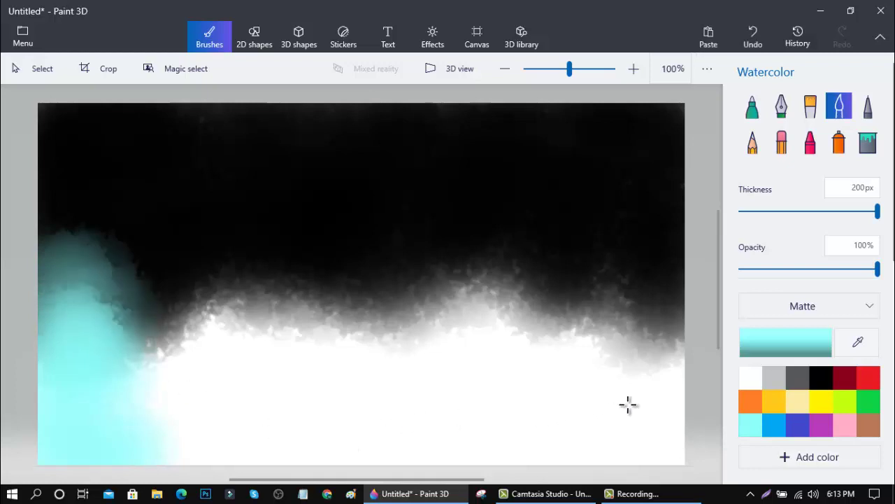
Paint a turquoise band beside the light turquoise one and blend their upper ends into the black with light turquoise strokes
{"action": "left_click", "coordinate": [778, 428]}
{"action": "mouse_move", "coordinate": [115, 312]}
{"action": "left_mouse_down"}
{"action": "mouse_move", "coordinate": [134, 410]}
{"action": "mouse_move", "coordinate": [104, 445]}
{"action": "mouse_move", "coordinate": [109, 477]}
{"action": "mouse_move", "coordinate": [174, 454]}
{"action": "mouse_move", "coordinate": [180, 470]}
{"action": "mouse_move", "coordinate": [157, 269]}
{"action": "mouse_move", "coordinate": [114, 231]}
{"action": "mouse_move", "coordinate": [122, 217]}
{"action": "mouse_move", "coordinate": [138, 247]}
{"action": "left_mouse_up"}
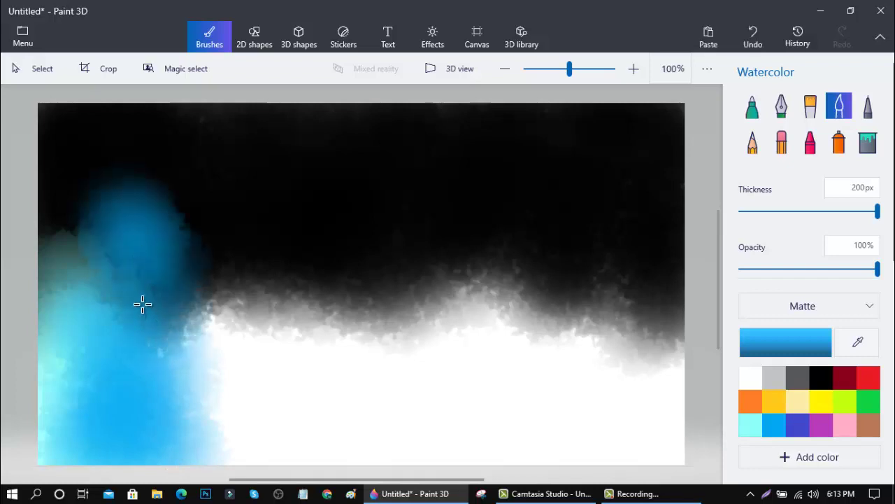
{"action": "left_click_drag", "start_coordinate": [142, 303], "coordinate": [170, 349]}
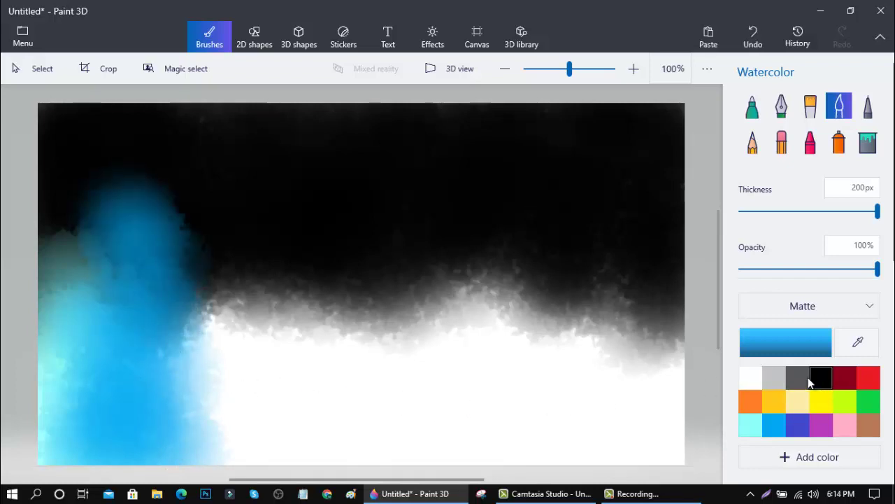
{"action": "left_click", "coordinate": [751, 425]}
{"action": "mouse_move", "coordinate": [147, 269]}
{"action": "left_mouse_down"}
{"action": "mouse_move", "coordinate": [64, 225]}
{"action": "mouse_move", "coordinate": [58, 241]}
{"action": "mouse_move", "coordinate": [93, 277]}
{"action": "mouse_move", "coordinate": [74, 232]}
{"action": "mouse_move", "coordinate": [82, 239]}
{"action": "mouse_move", "coordinate": [104, 297]}
{"action": "mouse_move", "coordinate": [95, 184]}
{"action": "left_mouse_up"}
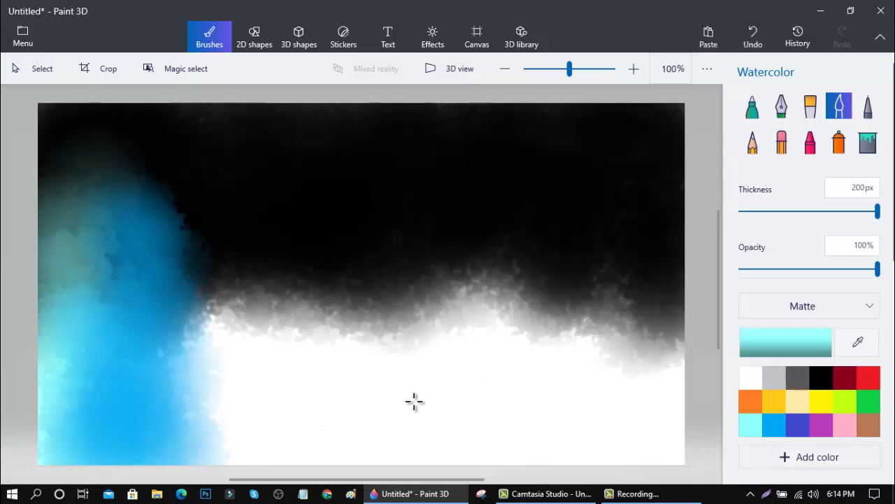
Mix a deep violet-blue colour and paint a vertical band along the right side of the turquoise one
{"action": "left_click", "coordinate": [781, 430]}
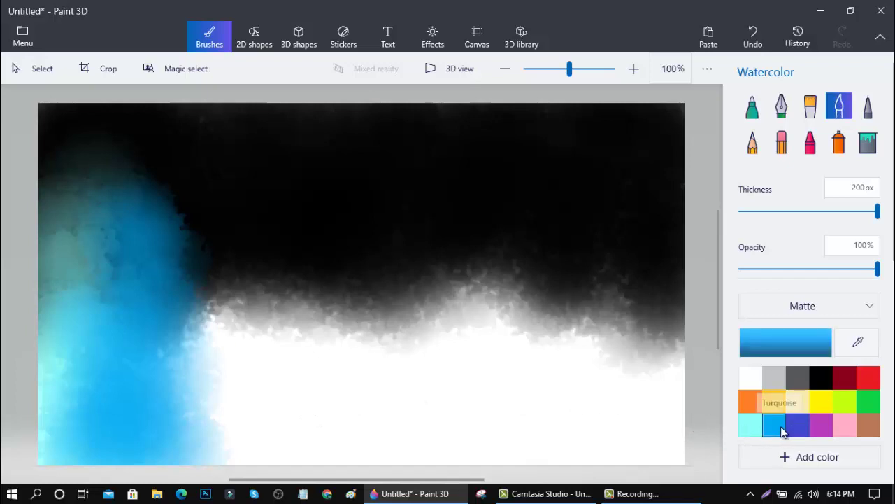
{"action": "left_click", "coordinate": [791, 352]}
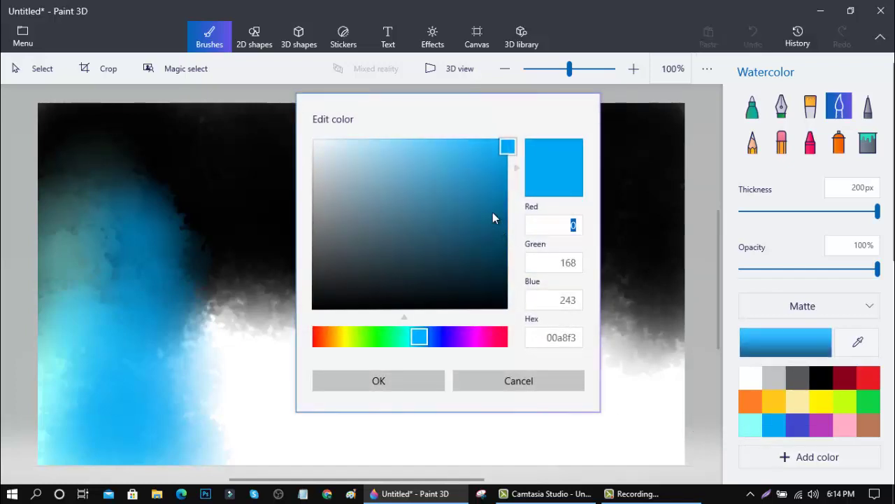
{"action": "left_click_drag", "start_coordinate": [492, 216], "coordinate": [477, 215]}
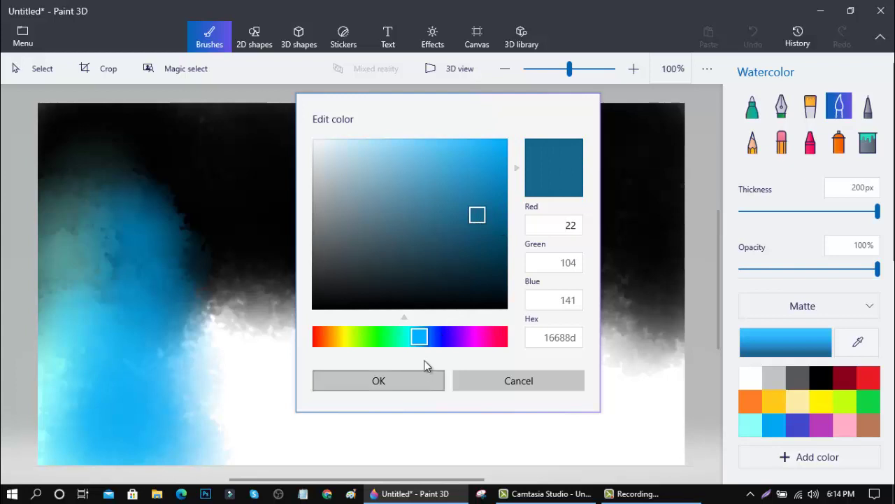
{"action": "left_click", "coordinate": [448, 337]}
{"action": "left_click", "coordinate": [420, 384]}
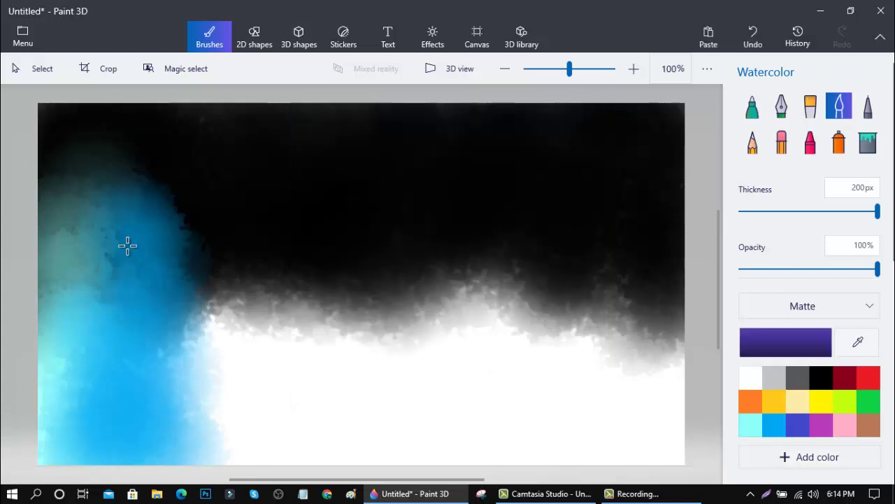
{"action": "left_click_drag", "start_coordinate": [159, 247], "coordinate": [160, 326]}
{"action": "mouse_move", "coordinate": [160, 374]}
{"action": "left_mouse_down"}
{"action": "mouse_move", "coordinate": [157, 424]}
{"action": "mouse_move", "coordinate": [171, 449]}
{"action": "mouse_move", "coordinate": [132, 447]}
{"action": "mouse_move", "coordinate": [130, 455]}
{"action": "mouse_move", "coordinate": [185, 453]}
{"action": "left_mouse_up"}
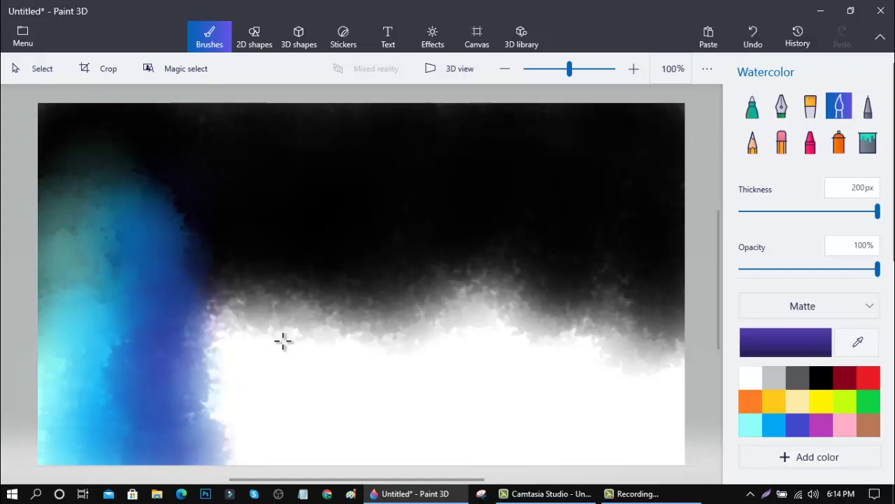
Mix a dark violet (250d4a) and paint a vertical band to the right of the violet-blue one
{"action": "left_click", "coordinate": [826, 426]}
{"action": "left_click", "coordinate": [797, 348]}
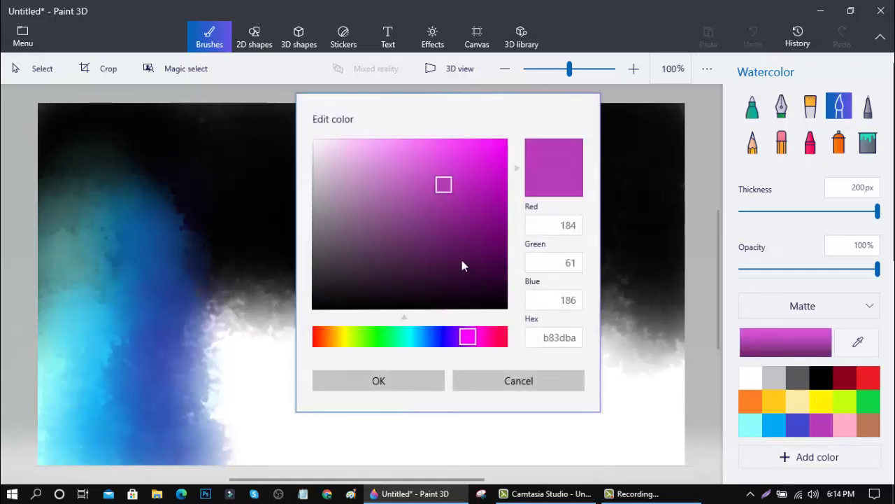
{"action": "left_click", "coordinate": [473, 260]}
{"action": "left_click_drag", "start_coordinate": [461, 335], "coordinate": [450, 340]}
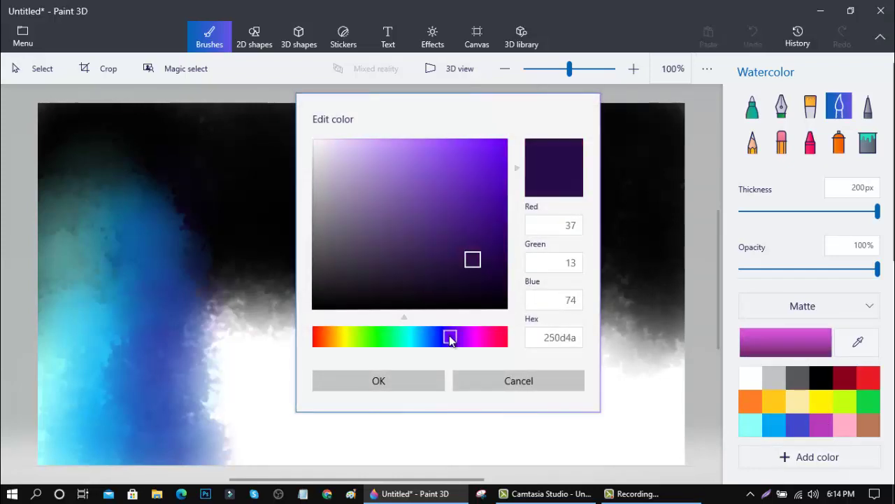
{"action": "left_click", "coordinate": [392, 383]}
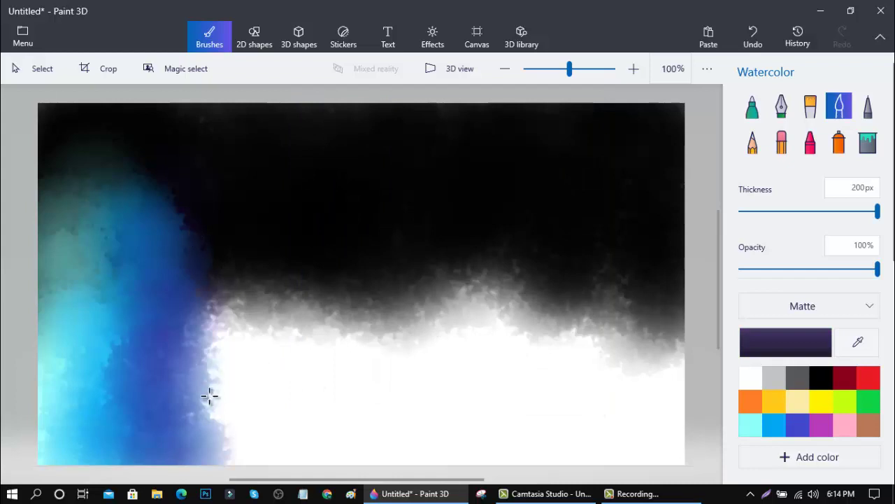
{"action": "mouse_move", "coordinate": [210, 396]}
{"action": "left_mouse_down"}
{"action": "mouse_move", "coordinate": [222, 440]}
{"action": "mouse_move", "coordinate": [204, 447]}
{"action": "mouse_move", "coordinate": [202, 403]}
{"action": "mouse_move", "coordinate": [217, 384]}
{"action": "mouse_move", "coordinate": [223, 326]}
{"action": "mouse_move", "coordinate": [212, 242]}
{"action": "mouse_move", "coordinate": [225, 316]}
{"action": "mouse_move", "coordinate": [245, 361]}
{"action": "mouse_move", "coordinate": [223, 401]}
{"action": "left_mouse_up"}
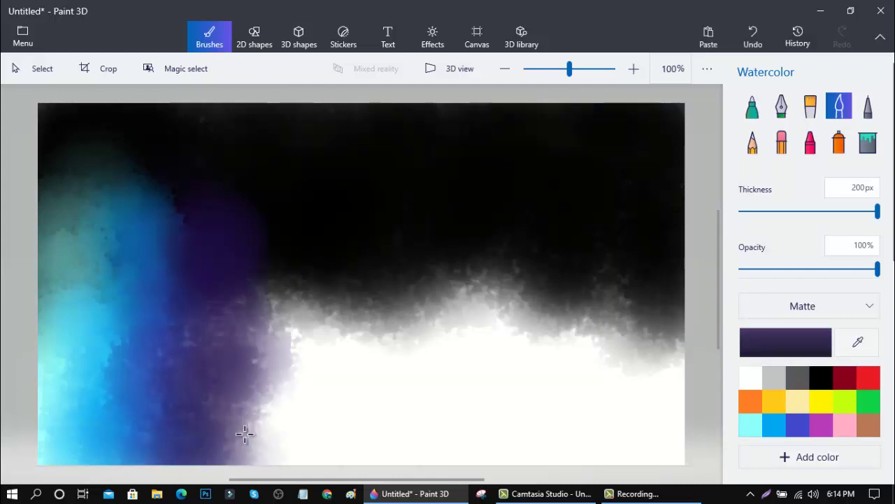
{"action": "left_click_drag", "start_coordinate": [245, 434], "coordinate": [266, 470]}
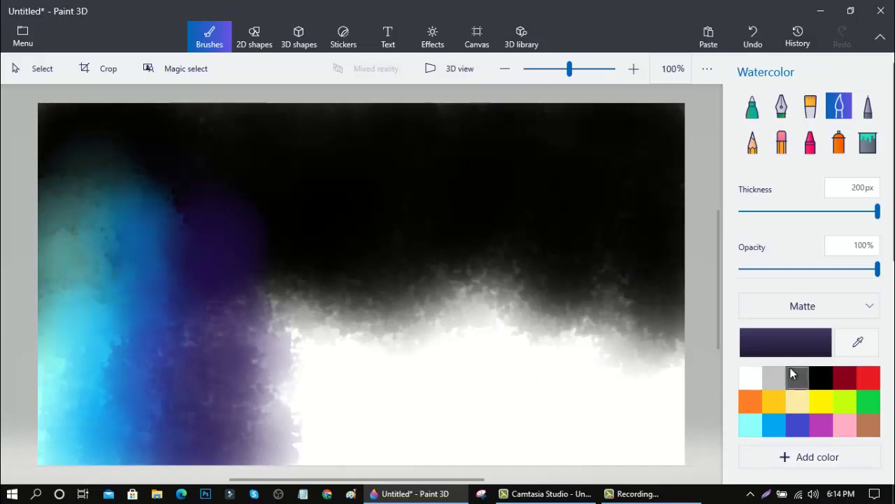
Paint a dark magenta (2f0431) band beside the dark violet one and add bright purple strokes along its right side
{"action": "left_click", "coordinate": [808, 350]}
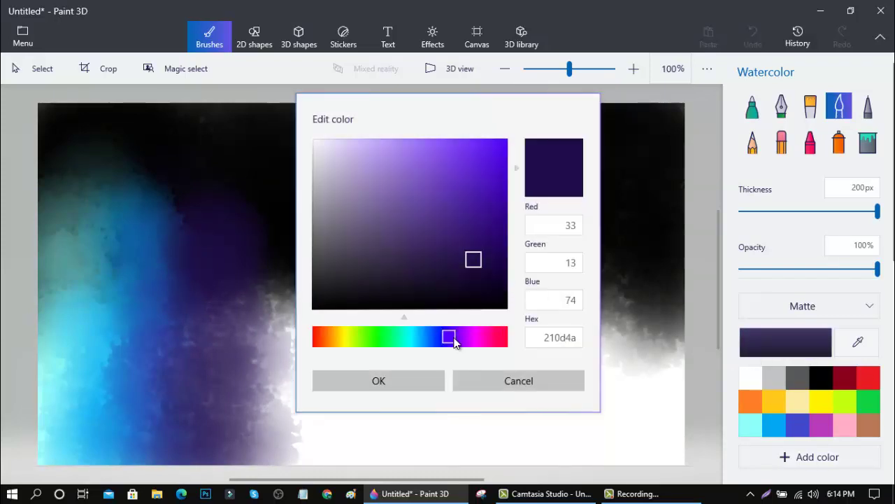
{"action": "left_click_drag", "start_coordinate": [454, 341], "coordinate": [473, 338]}
{"action": "left_click", "coordinate": [492, 278]}
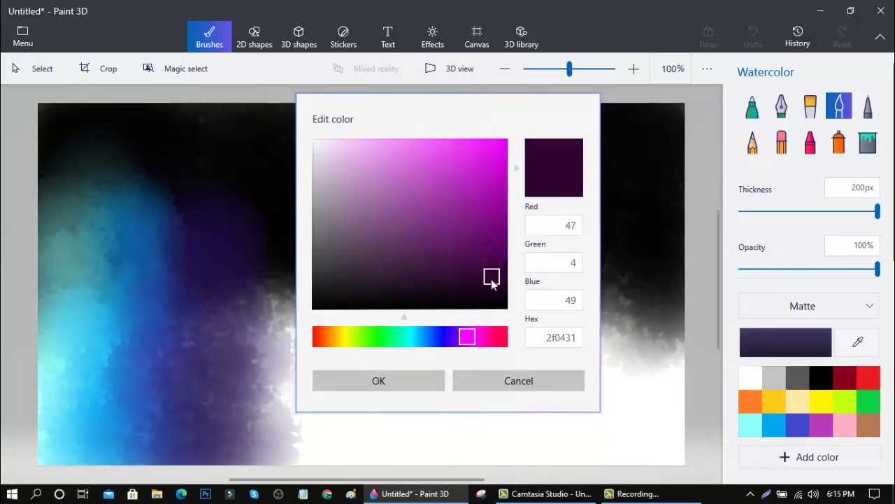
{"action": "left_click", "coordinate": [430, 384]}
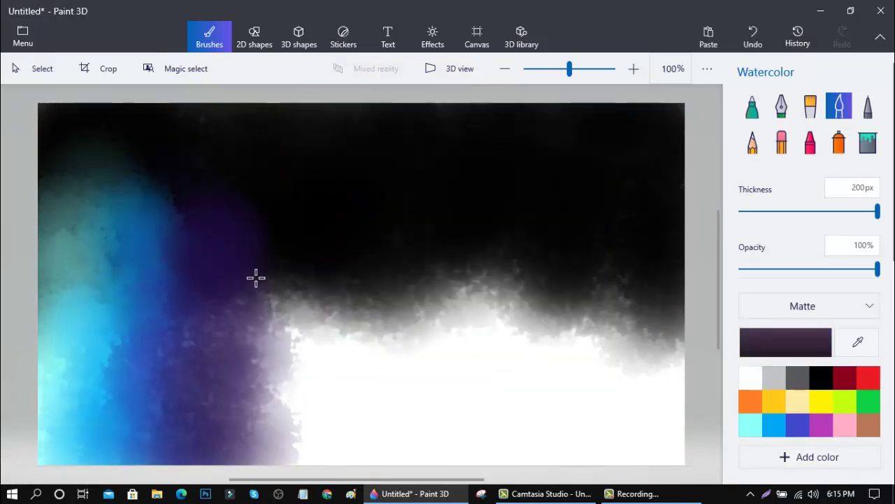
{"action": "mouse_move", "coordinate": [256, 278]}
{"action": "left_mouse_down"}
{"action": "mouse_move", "coordinate": [272, 365]}
{"action": "mouse_move", "coordinate": [270, 463]}
{"action": "left_mouse_up"}
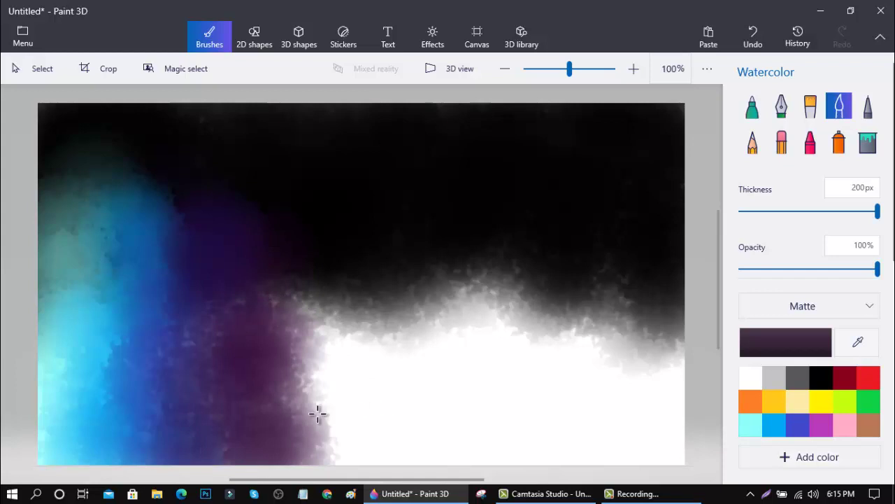
{"action": "left_click", "coordinate": [821, 425]}
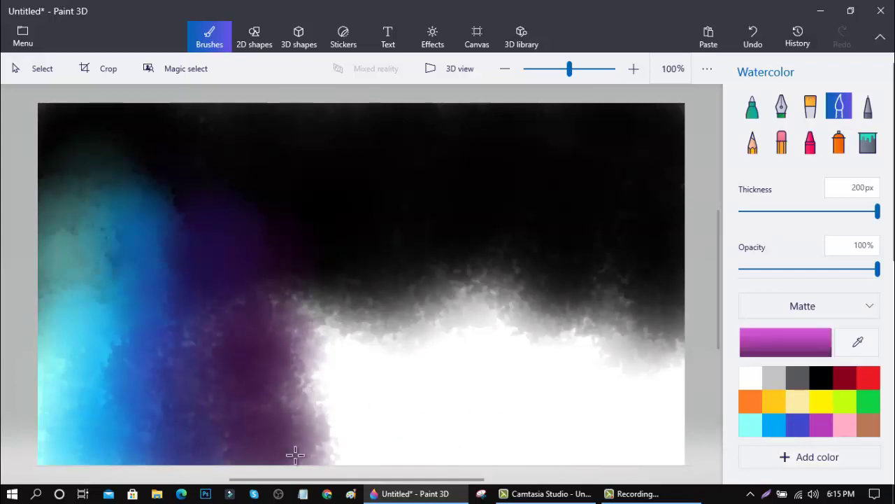
{"action": "mouse_move", "coordinate": [296, 456]}
{"action": "left_mouse_down"}
{"action": "mouse_move", "coordinate": [301, 247]}
{"action": "mouse_move", "coordinate": [322, 238]}
{"action": "mouse_move", "coordinate": [278, 239]}
{"action": "left_mouse_up"}
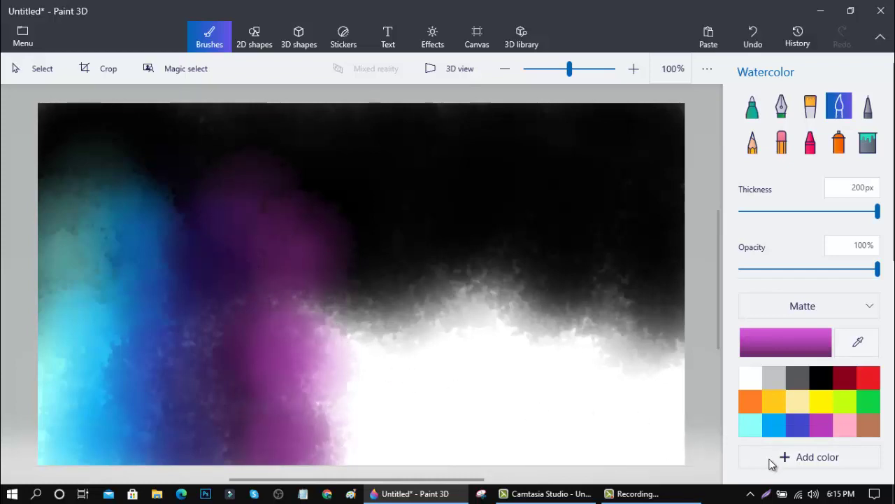
Mix a rose pink (ce416e) and paint a wide vertical band to the right of the purple one, extending into the black area
{"action": "left_click", "coordinate": [844, 425]}
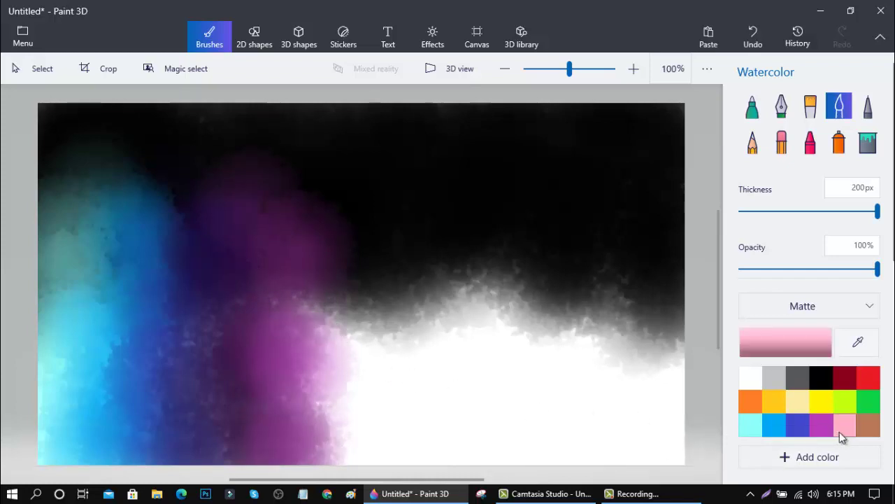
{"action": "left_click", "coordinate": [763, 351]}
{"action": "left_click", "coordinate": [447, 172]}
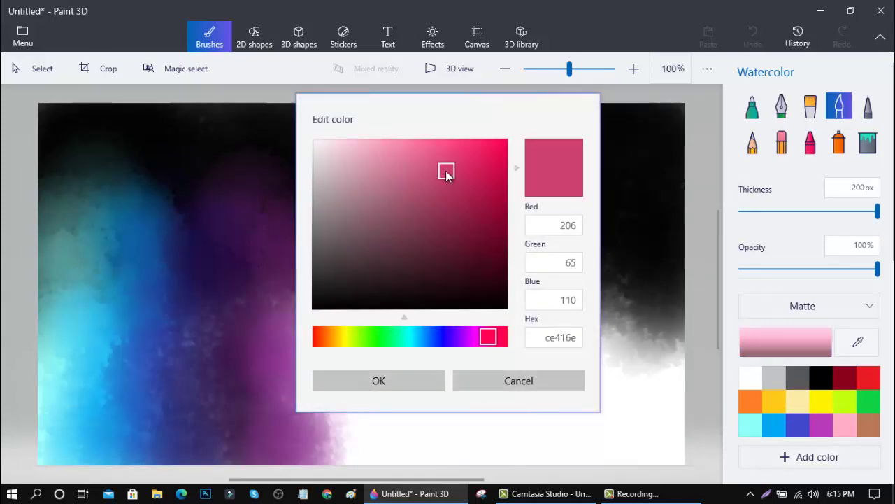
{"action": "left_click", "coordinate": [416, 376]}
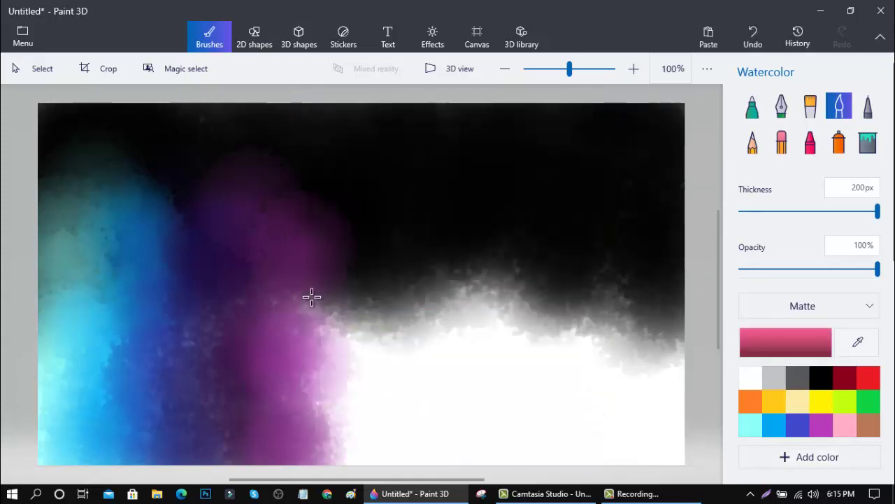
{"action": "mouse_move", "coordinate": [310, 295]}
{"action": "left_mouse_down"}
{"action": "mouse_move", "coordinate": [339, 356]}
{"action": "mouse_move", "coordinate": [313, 374]}
{"action": "mouse_move", "coordinate": [293, 361]}
{"action": "mouse_move", "coordinate": [299, 320]}
{"action": "mouse_move", "coordinate": [326, 408]}
{"action": "mouse_move", "coordinate": [324, 465]}
{"action": "left_mouse_up"}
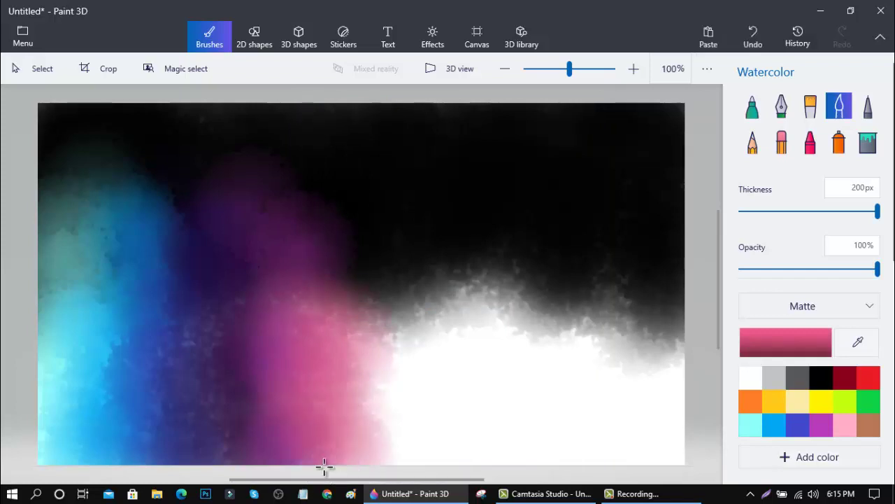
{"action": "mouse_move", "coordinate": [366, 263]}
{"action": "left_mouse_down"}
{"action": "mouse_move", "coordinate": [339, 249]}
{"action": "mouse_move", "coordinate": [326, 217]}
{"action": "left_mouse_up"}
{"action": "mouse_move", "coordinate": [344, 339]}
{"action": "left_mouse_down"}
{"action": "mouse_move", "coordinate": [317, 333]}
{"action": "mouse_move", "coordinate": [348, 436]}
{"action": "mouse_move", "coordinate": [382, 444]}
{"action": "mouse_move", "coordinate": [432, 465]}
{"action": "left_mouse_up"}
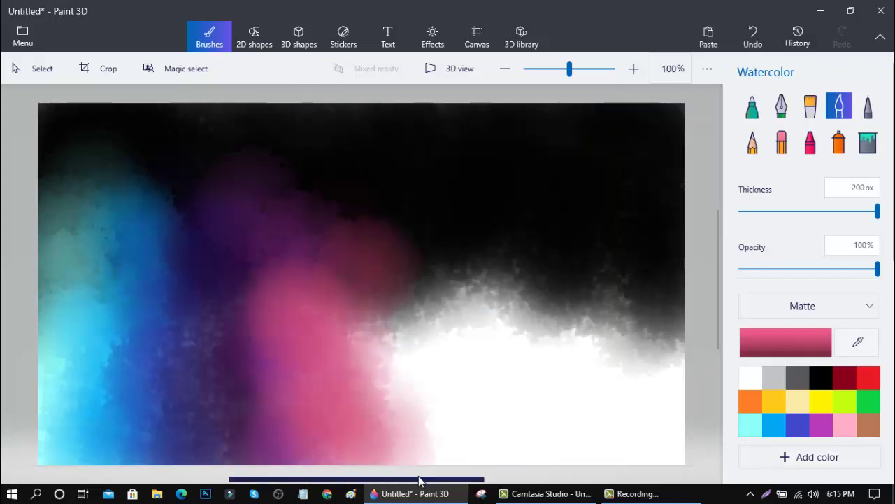
Darken the brush colour to crimson (ae0f43) and paint a vertical band over the rose band's right side
{"action": "left_click", "coordinate": [797, 343]}
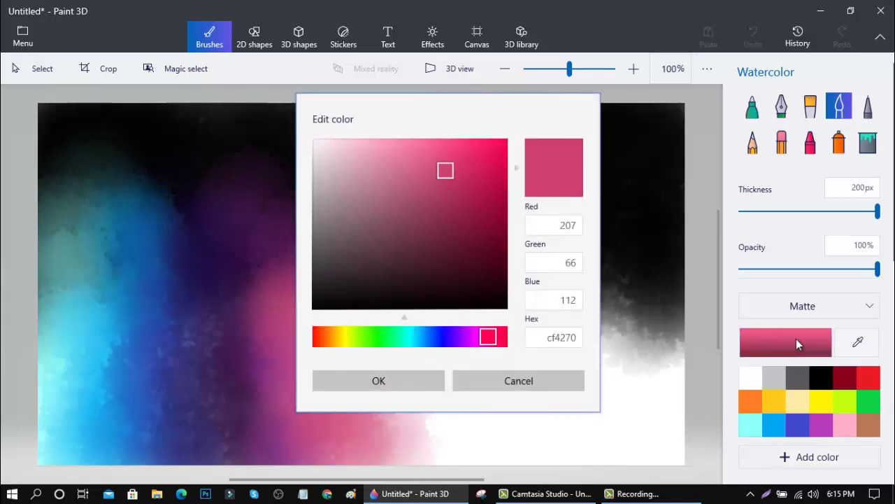
{"action": "left_click_drag", "start_coordinate": [485, 185], "coordinate": [492, 191]}
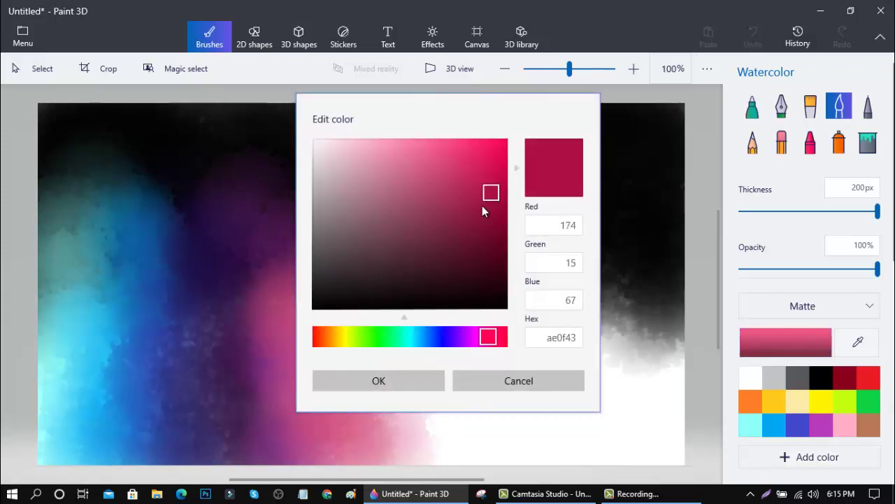
{"action": "left_click", "coordinate": [425, 380]}
{"action": "mouse_move", "coordinate": [352, 287]}
{"action": "left_mouse_down"}
{"action": "mouse_move", "coordinate": [362, 287]}
{"action": "mouse_move", "coordinate": [342, 356]}
{"action": "mouse_move", "coordinate": [385, 406]}
{"action": "mouse_move", "coordinate": [349, 454]}
{"action": "mouse_move", "coordinate": [431, 452]}
{"action": "left_mouse_up"}
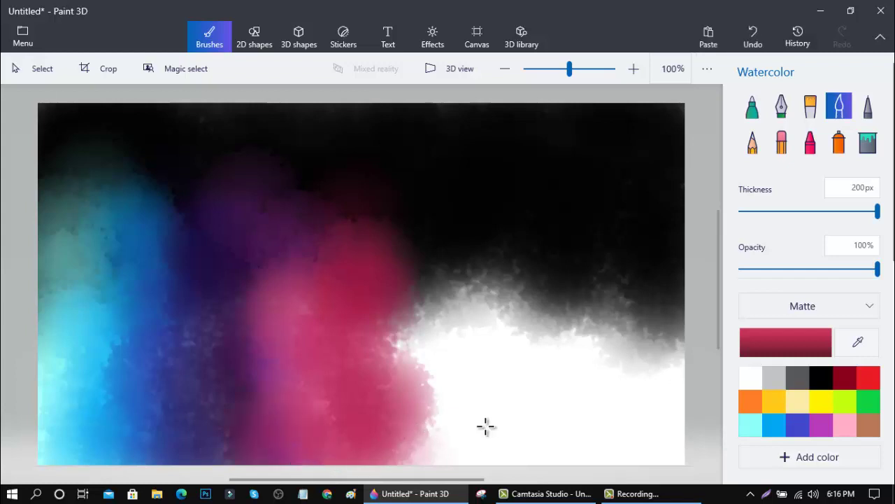
Mix a dark crimson (6f0d2d) and paint a vertical band along the crimson band's right side, reaching up into the black area
{"action": "left_click", "coordinate": [793, 340]}
{"action": "left_click", "coordinate": [486, 236]}
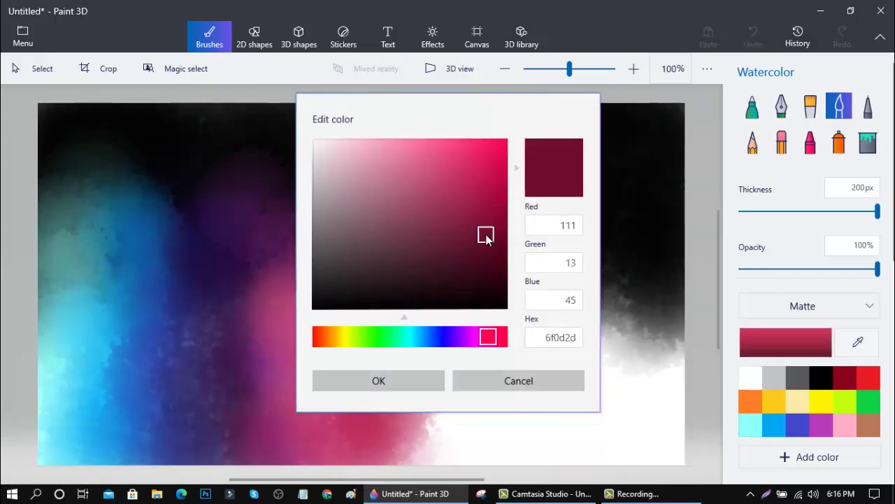
{"action": "left_click", "coordinate": [434, 384]}
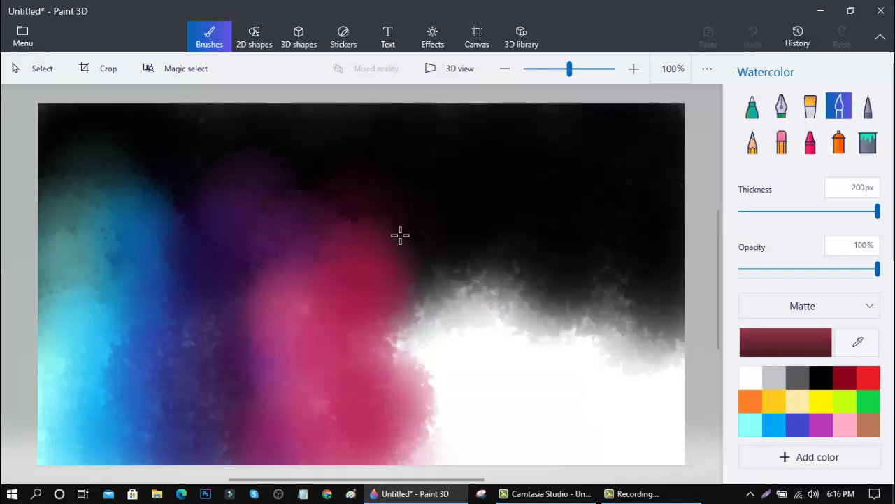
{"action": "mouse_move", "coordinate": [403, 318]}
{"action": "left_mouse_down"}
{"action": "mouse_move", "coordinate": [388, 339]}
{"action": "mouse_move", "coordinate": [403, 383]}
{"action": "mouse_move", "coordinate": [380, 345]}
{"action": "mouse_move", "coordinate": [408, 390]}
{"action": "mouse_move", "coordinate": [427, 455]}
{"action": "mouse_move", "coordinate": [404, 457]}
{"action": "mouse_move", "coordinate": [436, 449]}
{"action": "mouse_move", "coordinate": [410, 444]}
{"action": "left_mouse_up"}
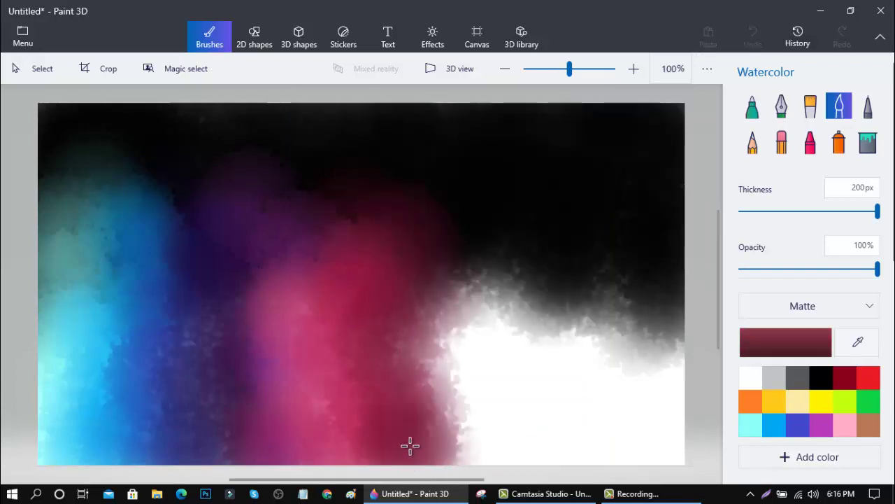
{"action": "left_click", "coordinate": [398, 345]}
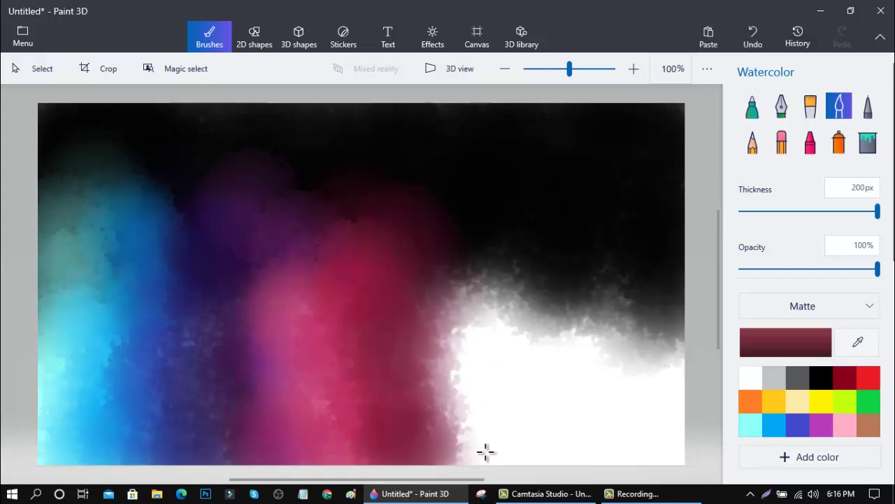
{"action": "left_click", "coordinate": [448, 240]}
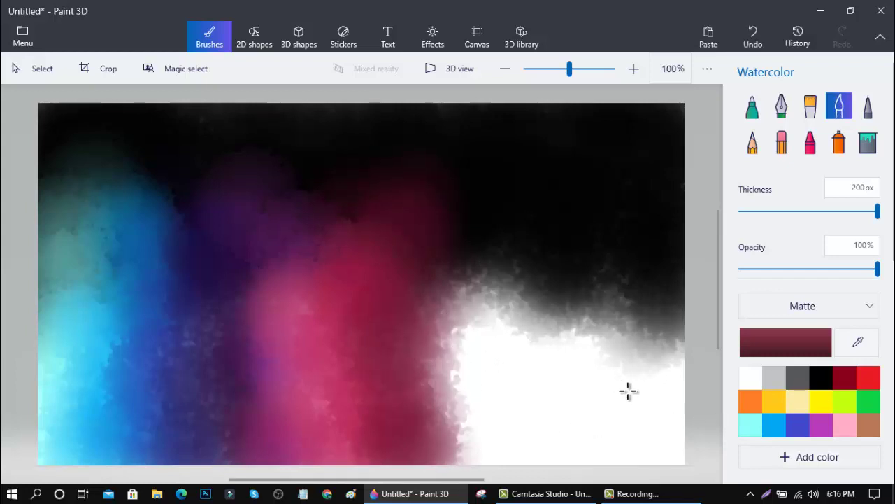
Mix a red (d2171e) and paint a vertical band over the dark crimson band's right side, down to the canvas bottom
{"action": "left_click", "coordinate": [867, 378]}
{"action": "left_click", "coordinate": [790, 347]}
{"action": "mouse_move", "coordinate": [445, 147]}
{"action": "left_mouse_down"}
{"action": "mouse_move", "coordinate": [426, 152]}
{"action": "mouse_move", "coordinate": [488, 173]}
{"action": "left_mouse_up"}
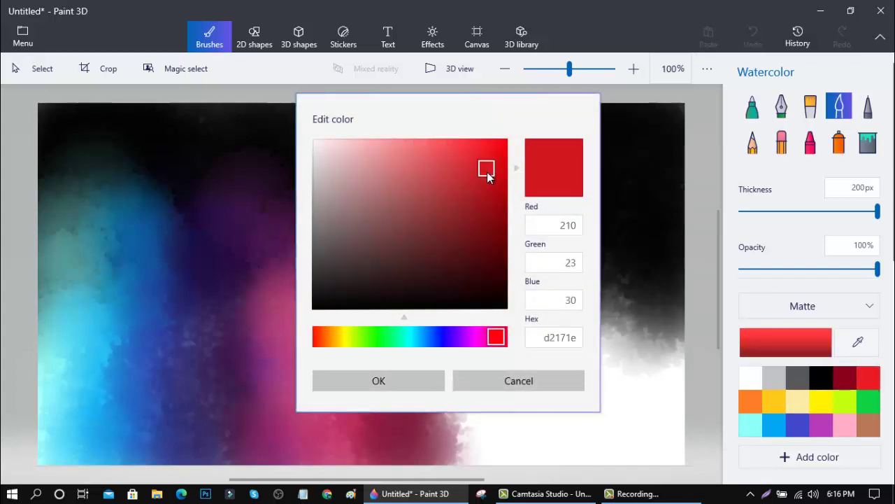
{"action": "left_click", "coordinate": [406, 385]}
{"action": "left_click_drag", "start_coordinate": [426, 203], "coordinate": [442, 233]}
{"action": "mouse_move", "coordinate": [447, 263]}
{"action": "left_mouse_down"}
{"action": "mouse_move", "coordinate": [434, 322]}
{"action": "mouse_move", "coordinate": [397, 335]}
{"action": "mouse_move", "coordinate": [454, 368]}
{"action": "mouse_move", "coordinate": [467, 468]}
{"action": "mouse_move", "coordinate": [452, 456]}
{"action": "mouse_move", "coordinate": [486, 439]}
{"action": "left_mouse_up"}
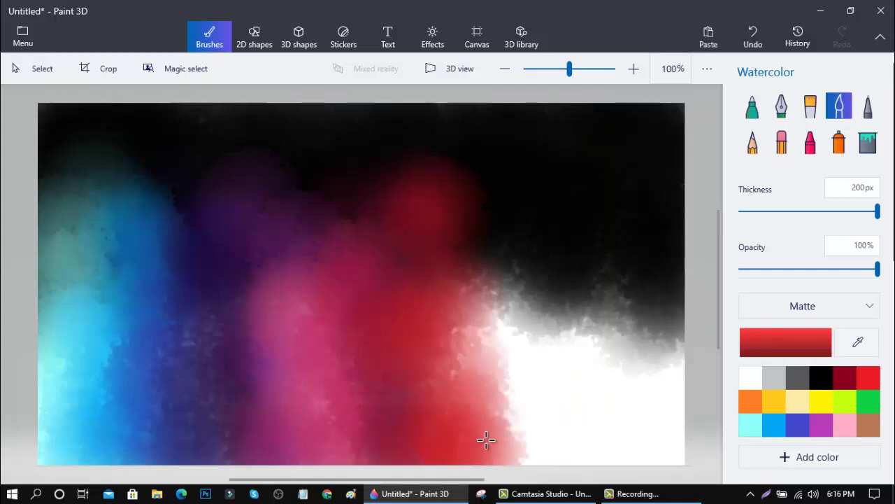
Shift the brush colour to orange-red (d22d17) and paint a vertical band to the right of the red one
{"action": "left_click", "coordinate": [772, 355]}
{"action": "left_click", "coordinate": [340, 338]}
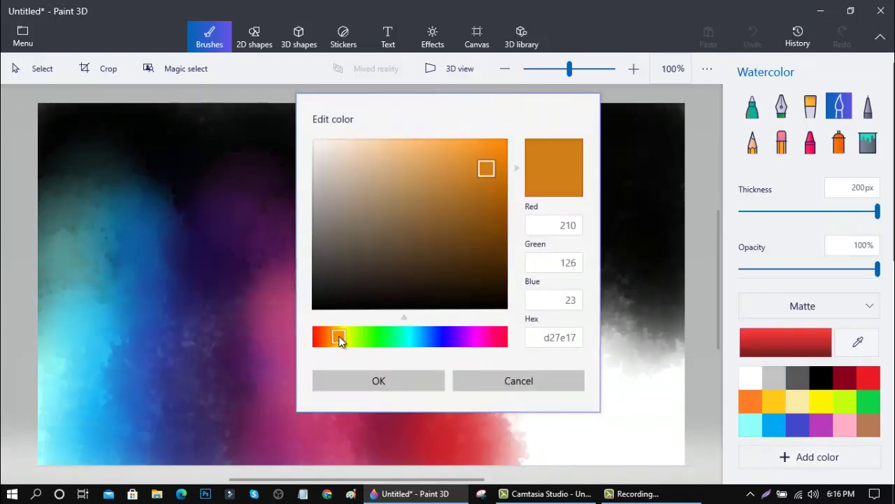
{"action": "left_click_drag", "start_coordinate": [335, 336], "coordinate": [326, 338]}
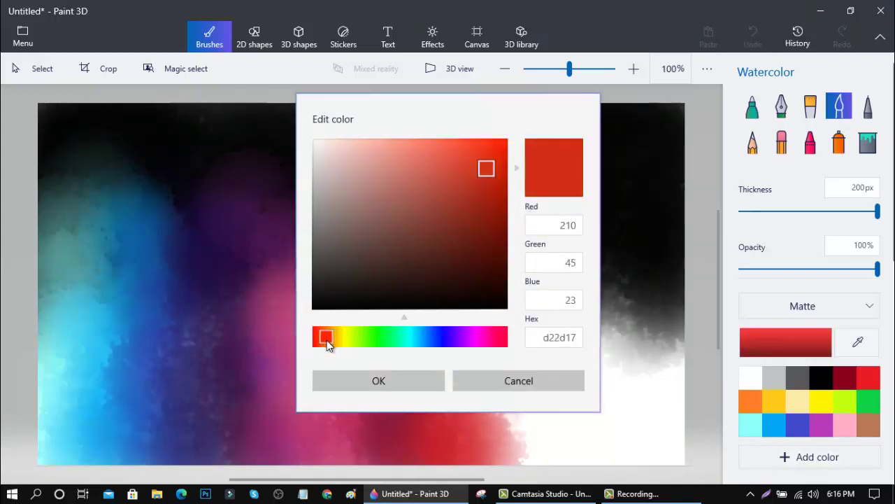
{"action": "left_click", "coordinate": [365, 383]}
{"action": "mouse_move", "coordinate": [455, 189]}
{"action": "left_mouse_down"}
{"action": "mouse_move", "coordinate": [467, 227]}
{"action": "mouse_move", "coordinate": [452, 272]}
{"action": "mouse_move", "coordinate": [464, 375]}
{"action": "mouse_move", "coordinate": [484, 398]}
{"action": "mouse_move", "coordinate": [505, 364]}
{"action": "mouse_move", "coordinate": [497, 436]}
{"action": "mouse_move", "coordinate": [516, 425]}
{"action": "mouse_move", "coordinate": [521, 475]}
{"action": "mouse_move", "coordinate": [566, 399]}
{"action": "left_mouse_up"}
Darken the brush colour to deep red (870d0d) and paint down the orange-red band's right edge
{"action": "left_click", "coordinate": [759, 357]}
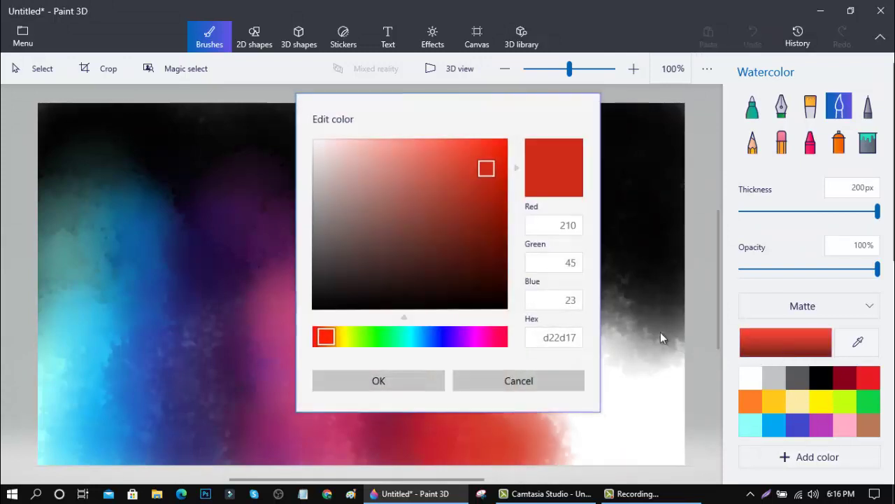
{"action": "left_click_drag", "start_coordinate": [323, 342], "coordinate": [319, 340]}
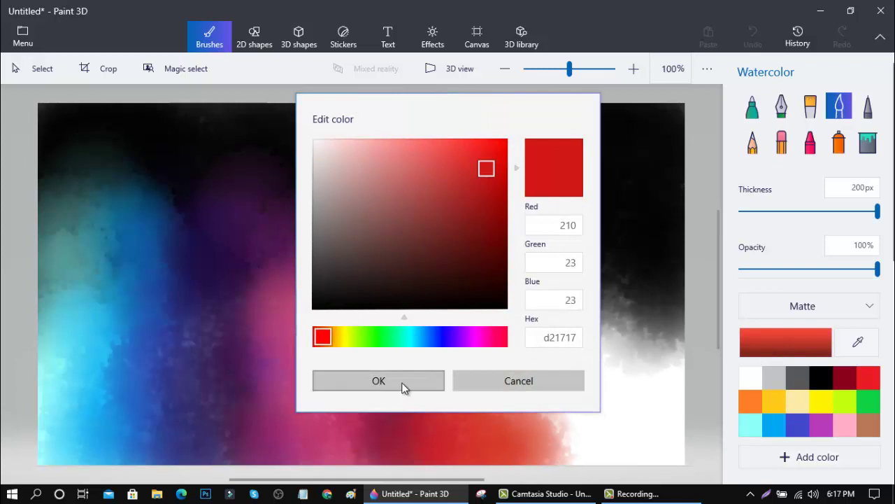
{"action": "left_click_drag", "start_coordinate": [506, 247], "coordinate": [488, 219]}
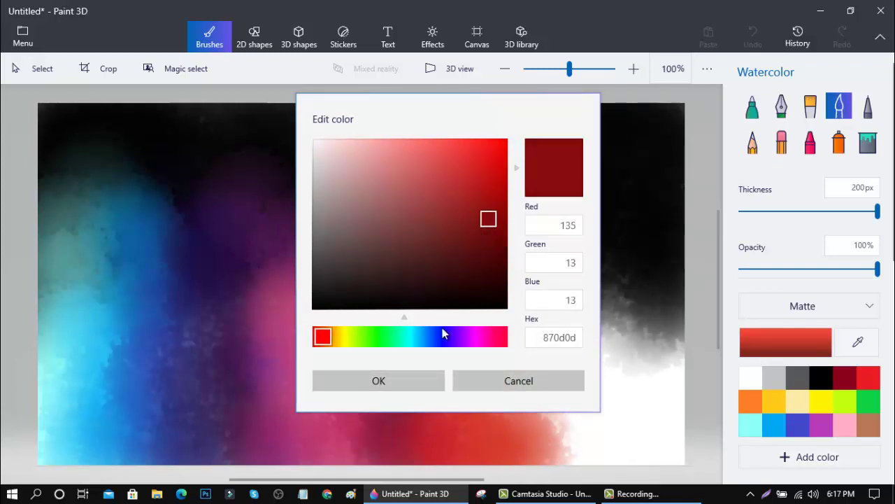
{"action": "left_click", "coordinate": [421, 379]}
{"action": "mouse_move", "coordinate": [498, 266]}
{"action": "left_mouse_down"}
{"action": "mouse_move", "coordinate": [509, 303]}
{"action": "mouse_move", "coordinate": [471, 333]}
{"action": "mouse_move", "coordinate": [474, 392]}
{"action": "mouse_move", "coordinate": [492, 454]}
{"action": "mouse_move", "coordinate": [538, 456]}
{"action": "left_mouse_up"}
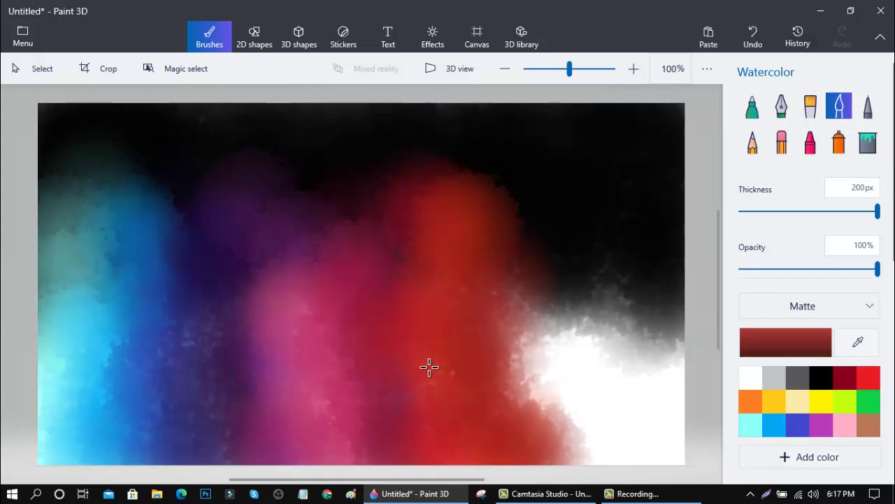
Mix a reddish orange from the orange swatch and paint a vertical band over the red area's right side
{"action": "left_click", "coordinate": [755, 406]}
{"action": "left_click", "coordinate": [771, 344]}
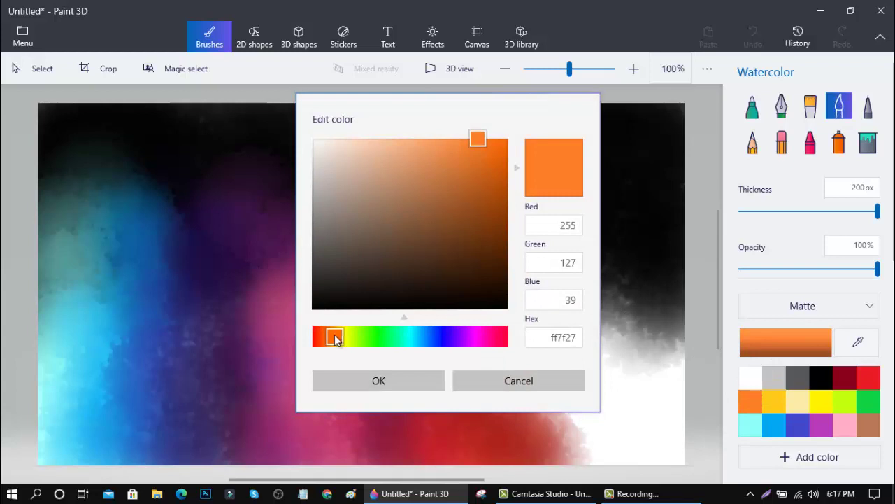
{"action": "left_click_drag", "start_coordinate": [335, 339], "coordinate": [327, 339]}
{"action": "left_click", "coordinate": [401, 384]}
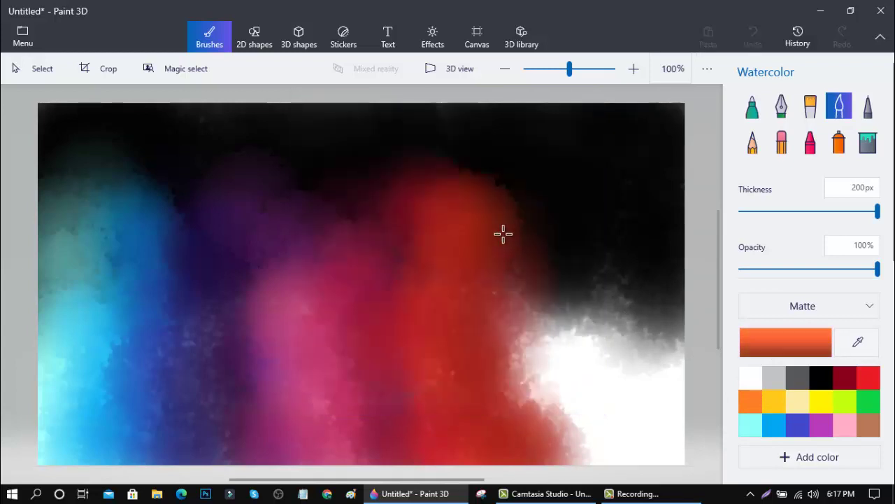
{"action": "mouse_move", "coordinate": [503, 233]}
{"action": "left_mouse_down"}
{"action": "mouse_move", "coordinate": [497, 284]}
{"action": "mouse_move", "coordinate": [521, 414]}
{"action": "mouse_move", "coordinate": [540, 456]}
{"action": "mouse_move", "coordinate": [570, 443]}
{"action": "left_mouse_up"}
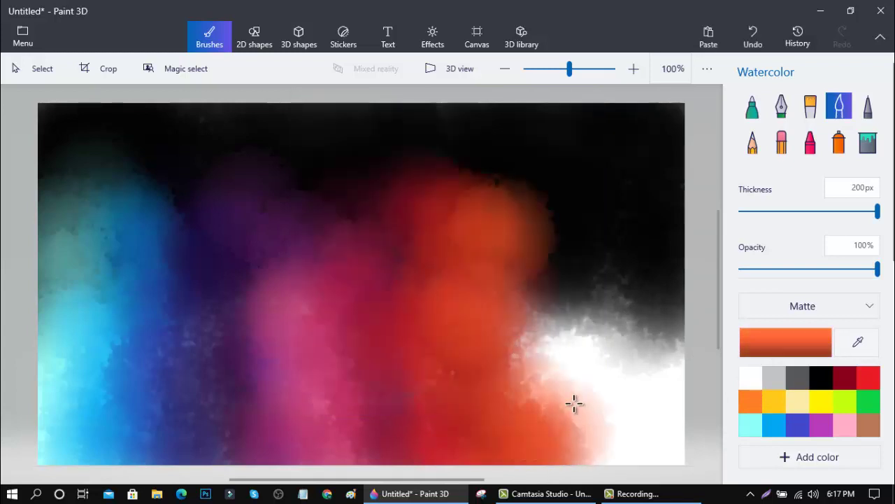
Mix a lighter orange (ff8527) and paint a vertical band along the reddish-orange band's right side
{"action": "left_click", "coordinate": [784, 346]}
{"action": "mouse_move", "coordinate": [335, 344]}
{"action": "left_mouse_down"}
{"action": "mouse_move", "coordinate": [340, 334]}
{"action": "mouse_move", "coordinate": [345, 340]}
{"action": "left_mouse_up"}
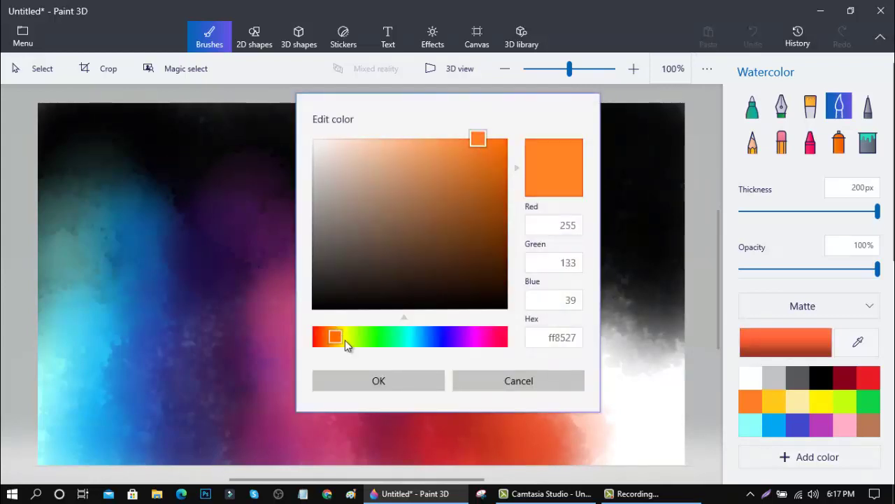
{"action": "left_click", "coordinate": [396, 379]}
{"action": "mouse_move", "coordinate": [525, 264]}
{"action": "left_mouse_down"}
{"action": "mouse_move", "coordinate": [526, 370]}
{"action": "mouse_move", "coordinate": [557, 404]}
{"action": "mouse_move", "coordinate": [569, 438]}
{"action": "mouse_move", "coordinate": [538, 446]}
{"action": "left_mouse_up"}
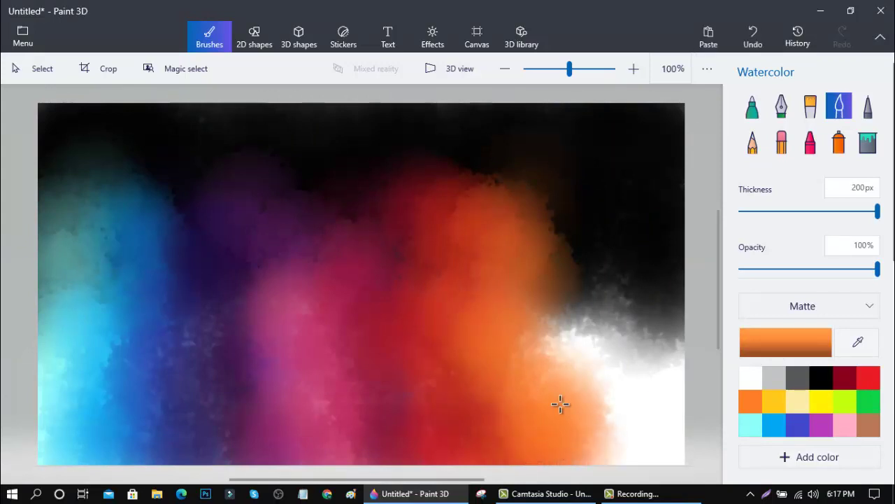
Paint a gold band to the right of the orange one and dab faint gold into the black above the red and orange bands
{"action": "left_click", "coordinate": [774, 401]}
{"action": "mouse_move", "coordinate": [565, 242]}
{"action": "left_mouse_down"}
{"action": "mouse_move", "coordinate": [569, 295]}
{"action": "mouse_move", "coordinate": [535, 327]}
{"action": "mouse_move", "coordinate": [578, 432]}
{"action": "mouse_move", "coordinate": [578, 461]}
{"action": "left_mouse_up"}
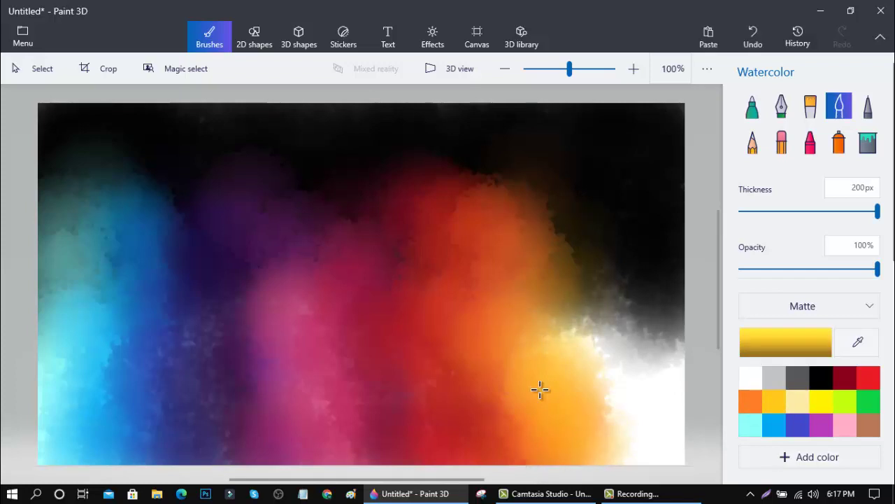
{"action": "left_click", "coordinate": [565, 224]}
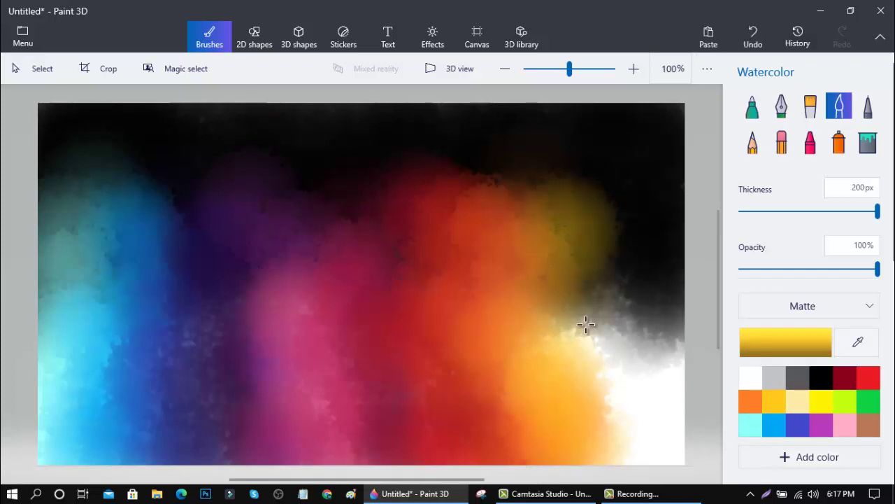
{"action": "key", "text": "ctrl+z"}
{"action": "left_click", "coordinate": [496, 177]}
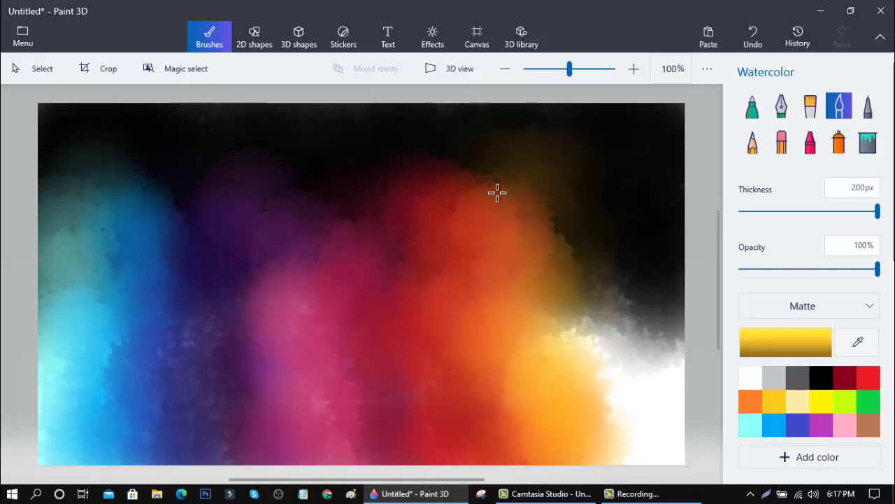
{"action": "left_click", "coordinate": [472, 163]}
{"action": "left_click", "coordinate": [438, 172]}
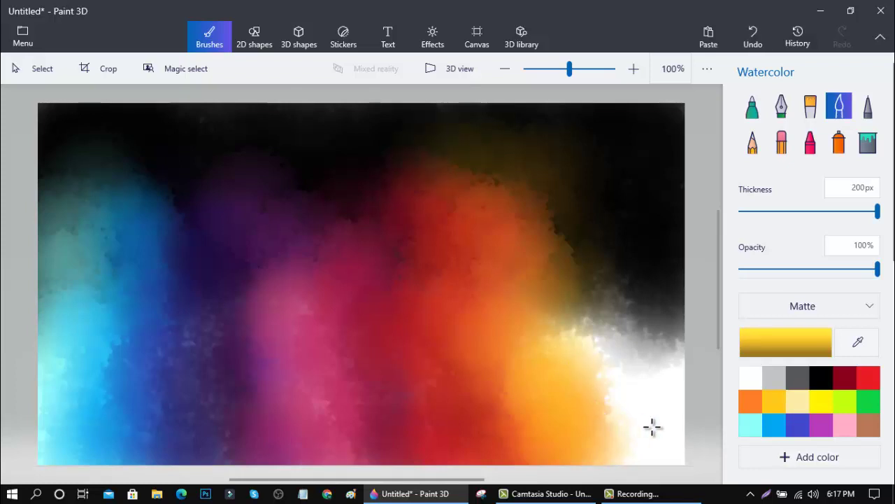
Brush yellow over the gold band and paint a lime band to its right, extending faintly into the black area
{"action": "mouse_move", "coordinate": [604, 319]}
{"action": "left_mouse_down"}
{"action": "mouse_move", "coordinate": [574, 271]}
{"action": "mouse_move", "coordinate": [583, 256]}
{"action": "mouse_move", "coordinate": [569, 228]}
{"action": "mouse_move", "coordinate": [552, 333]}
{"action": "left_mouse_up"}
{"action": "mouse_move", "coordinate": [585, 404]}
{"action": "left_mouse_down"}
{"action": "mouse_move", "coordinate": [603, 470]}
{"action": "mouse_move", "coordinate": [624, 449]}
{"action": "mouse_move", "coordinate": [581, 273]}
{"action": "mouse_move", "coordinate": [563, 232]}
{"action": "mouse_move", "coordinate": [539, 257]}
{"action": "mouse_move", "coordinate": [537, 205]}
{"action": "left_mouse_up"}
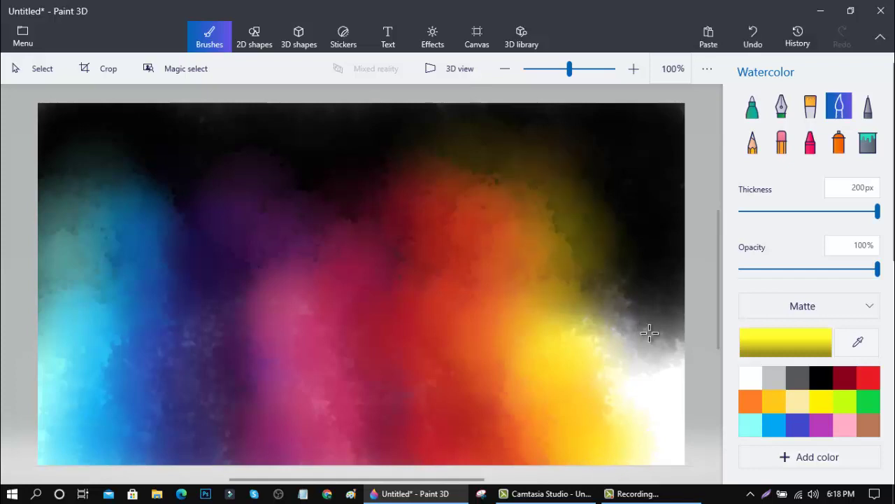
{"action": "left_click", "coordinate": [846, 401]}
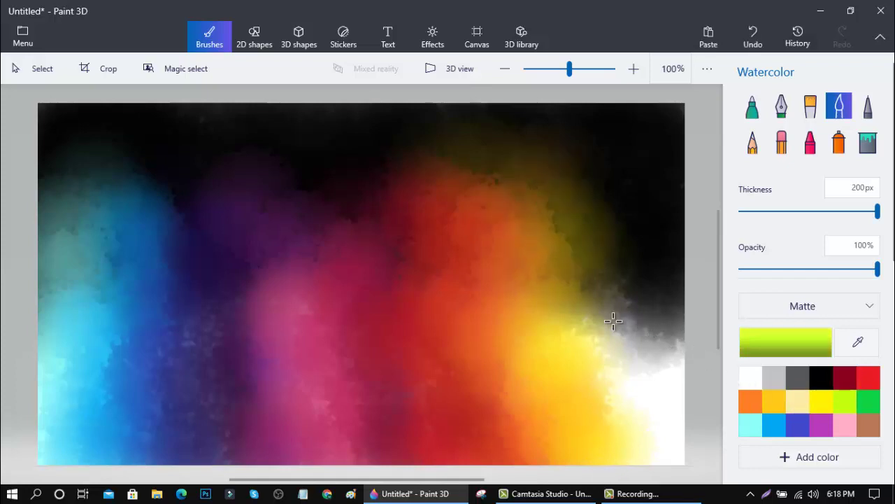
{"action": "mouse_move", "coordinate": [613, 320]}
{"action": "left_mouse_down"}
{"action": "mouse_move", "coordinate": [610, 281]}
{"action": "mouse_move", "coordinate": [607, 300]}
{"action": "mouse_move", "coordinate": [586, 313]}
{"action": "mouse_move", "coordinate": [584, 353]}
{"action": "left_mouse_up"}
{"action": "mouse_move", "coordinate": [592, 384]}
{"action": "left_mouse_down"}
{"action": "mouse_move", "coordinate": [621, 375]}
{"action": "mouse_move", "coordinate": [609, 397]}
{"action": "mouse_move", "coordinate": [642, 457]}
{"action": "mouse_move", "coordinate": [646, 314]}
{"action": "mouse_move", "coordinate": [625, 357]}
{"action": "mouse_move", "coordinate": [633, 422]}
{"action": "mouse_move", "coordinate": [650, 463]}
{"action": "mouse_move", "coordinate": [689, 454]}
{"action": "left_mouse_up"}
{"action": "left_click_drag", "start_coordinate": [626, 235], "coordinate": [628, 254]}
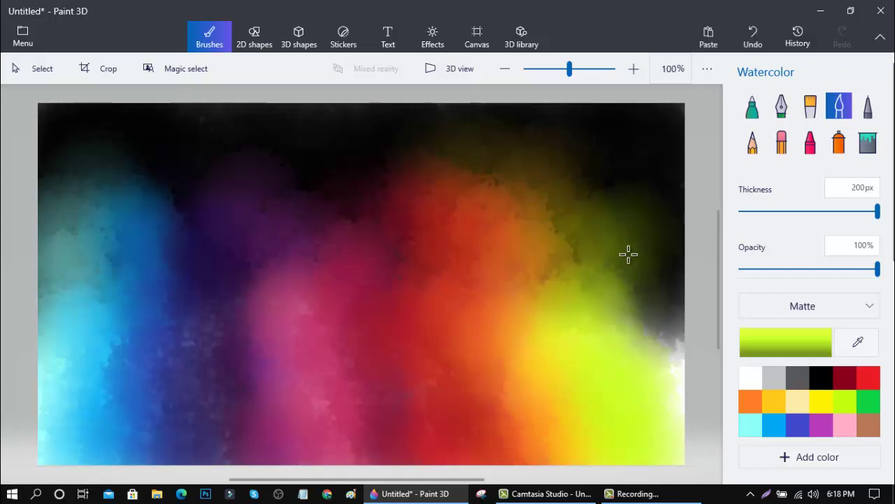
Mix a bright green (3cd10e) and paint a vertical band to the right of the lime one
{"action": "left_click", "coordinate": [866, 402]}
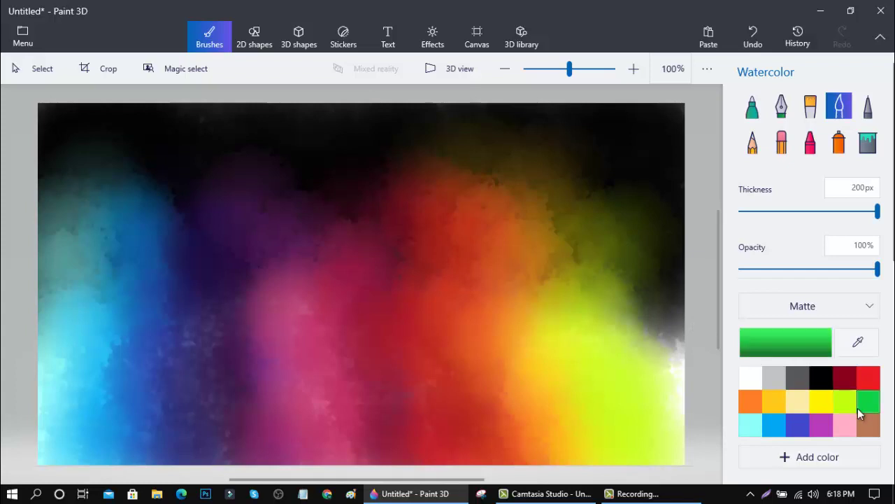
{"action": "left_click", "coordinate": [790, 344]}
{"action": "left_click_drag", "start_coordinate": [384, 337], "coordinate": [372, 337]}
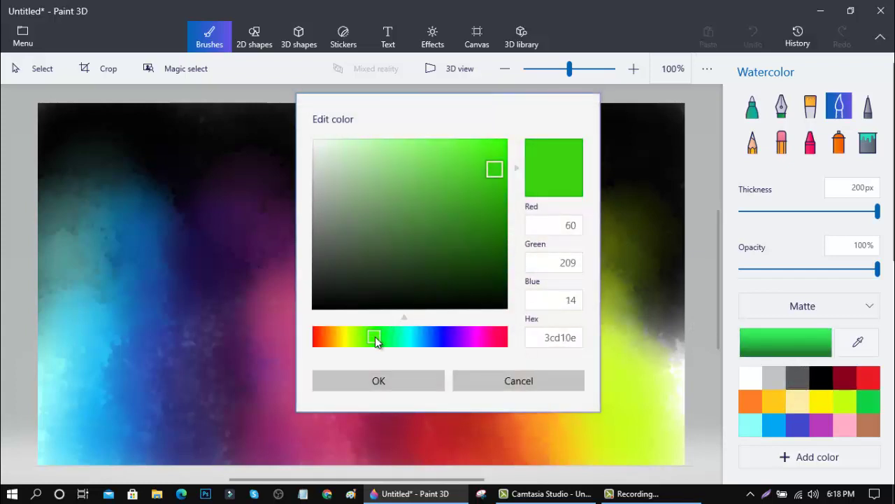
{"action": "left_click", "coordinate": [419, 378]}
{"action": "mouse_move", "coordinate": [655, 217]}
{"action": "left_mouse_down"}
{"action": "mouse_move", "coordinate": [662, 256]}
{"action": "mouse_move", "coordinate": [627, 293]}
{"action": "mouse_move", "coordinate": [687, 435]}
{"action": "mouse_move", "coordinate": [674, 450]}
{"action": "mouse_move", "coordinate": [699, 342]}
{"action": "mouse_move", "coordinate": [677, 424]}
{"action": "mouse_move", "coordinate": [673, 464]}
{"action": "left_mouse_up"}
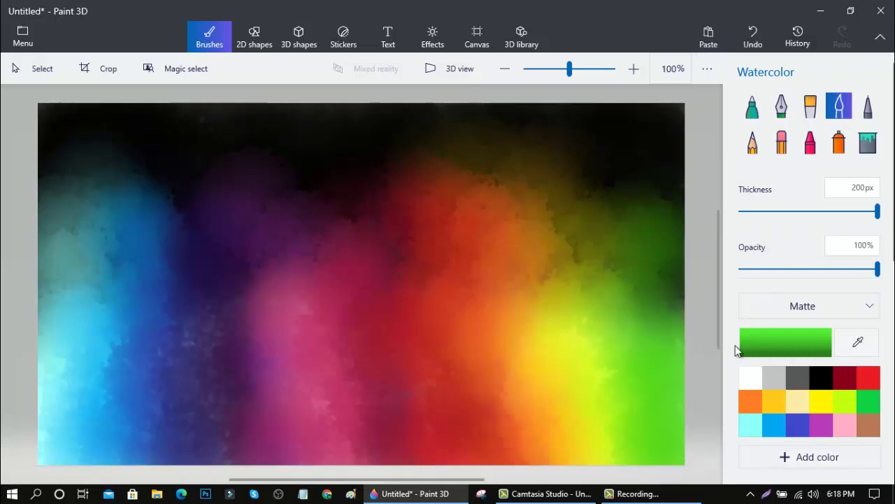
Darken the brush colour to deep green (174f06) and paint down the canvas's right edge
{"action": "left_click", "coordinate": [810, 357]}
{"action": "left_click", "coordinate": [493, 257]}
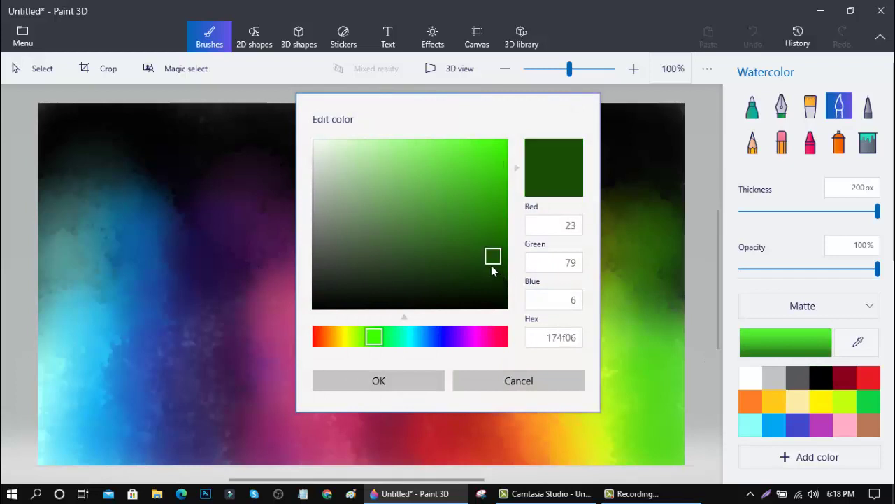
{"action": "left_click", "coordinate": [413, 381]}
{"action": "mouse_move", "coordinate": [690, 230]}
{"action": "left_mouse_down"}
{"action": "mouse_move", "coordinate": [686, 182]}
{"action": "mouse_move", "coordinate": [678, 408]}
{"action": "mouse_move", "coordinate": [704, 429]}
{"action": "left_mouse_up"}
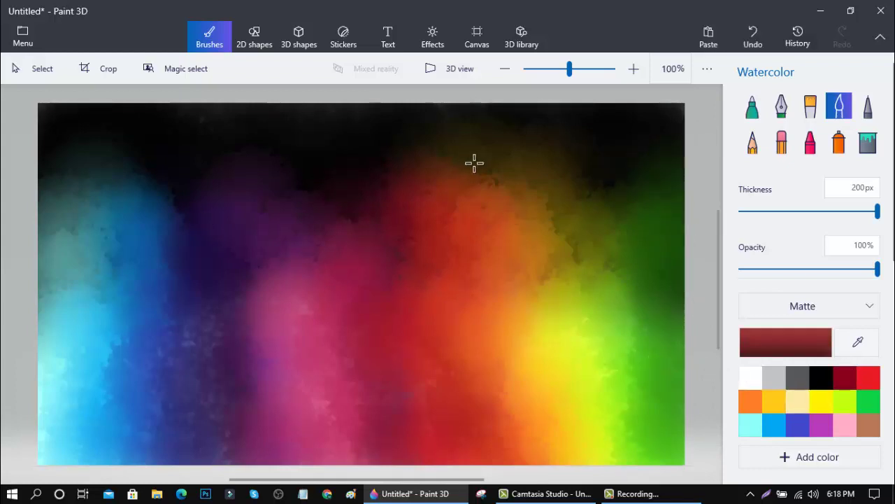
Tint the dark area above the left-hand bands with dark red, indigo and blue strokes
{"action": "mouse_move", "coordinate": [413, 152]}
{"action": "left_mouse_down"}
{"action": "mouse_move", "coordinate": [394, 165]}
{"action": "mouse_move", "coordinate": [373, 152]}
{"action": "mouse_move", "coordinate": [372, 201]}
{"action": "mouse_move", "coordinate": [352, 203]}
{"action": "mouse_move", "coordinate": [249, 144]}
{"action": "mouse_move", "coordinate": [210, 167]}
{"action": "left_mouse_up"}
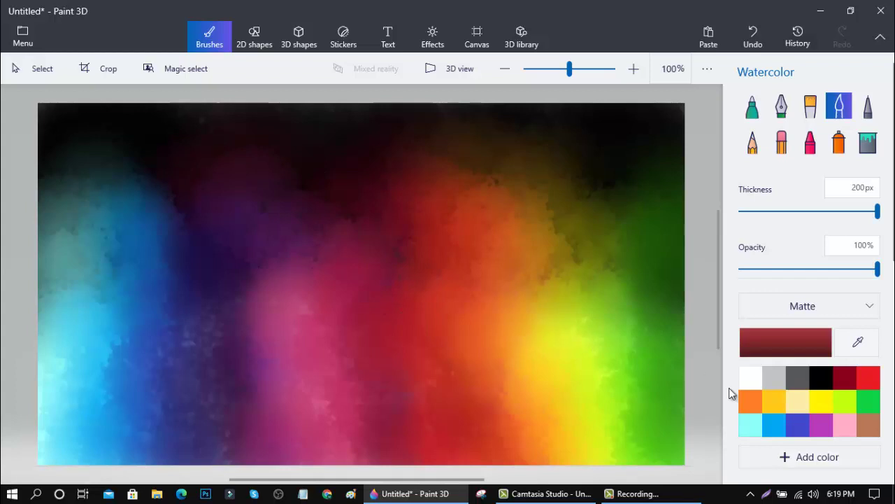
{"action": "left_click", "coordinate": [797, 425]}
{"action": "mouse_move", "coordinate": [188, 217]}
{"action": "left_mouse_down"}
{"action": "mouse_move", "coordinate": [222, 173]}
{"action": "mouse_move", "coordinate": [268, 157]}
{"action": "left_mouse_up"}
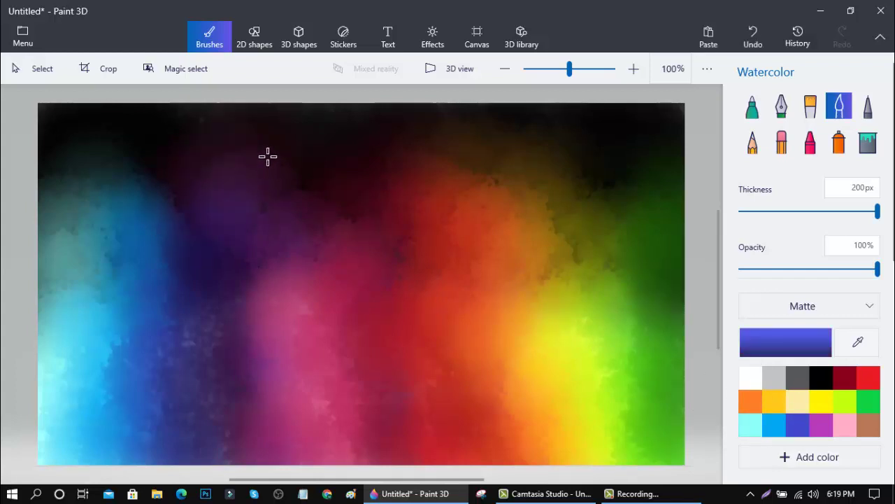
{"action": "left_click", "coordinate": [773, 424]}
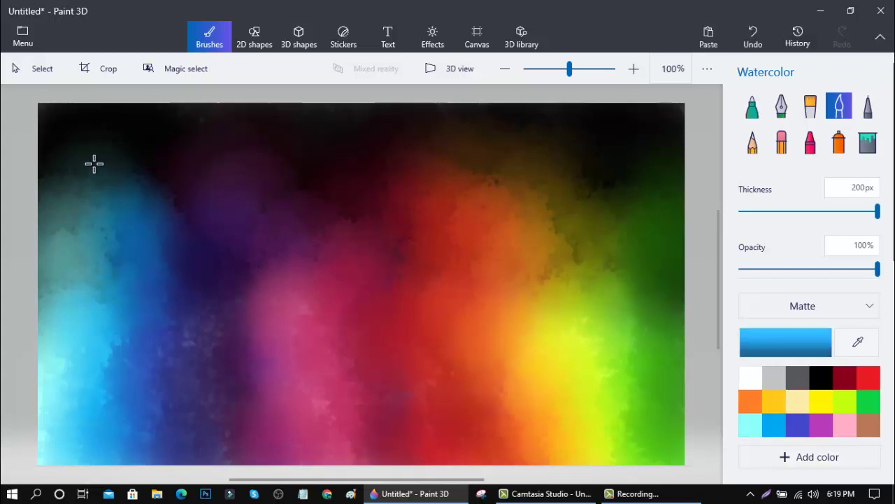
{"action": "mouse_move", "coordinate": [94, 163]}
{"action": "left_mouse_down"}
{"action": "mouse_move", "coordinate": [61, 154]}
{"action": "mouse_move", "coordinate": [156, 179]}
{"action": "mouse_move", "coordinate": [179, 209]}
{"action": "mouse_move", "coordinate": [199, 278]}
{"action": "left_mouse_up"}
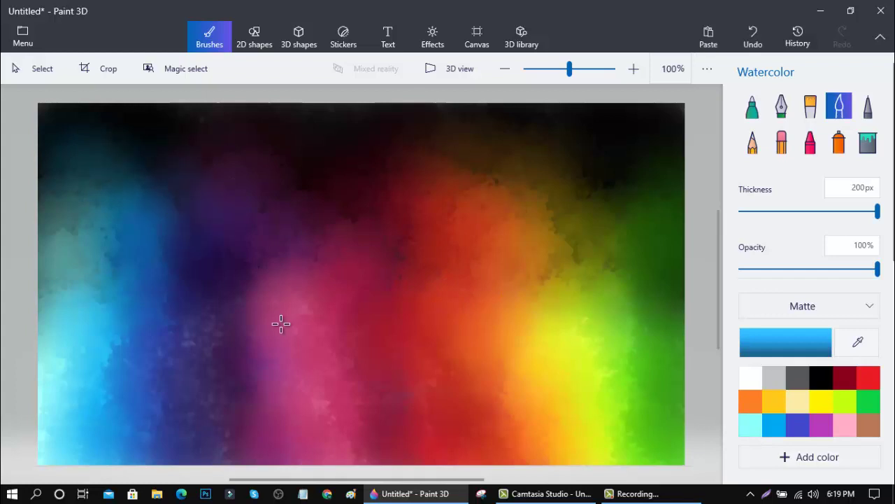
Mix a dark navy blue (0d0e5e) for the Watercolor brush
{"action": "left_click", "coordinate": [786, 354]}
{"action": "left_click_drag", "start_coordinate": [436, 337], "coordinate": [428, 335]}
{"action": "left_click", "coordinate": [481, 246]}
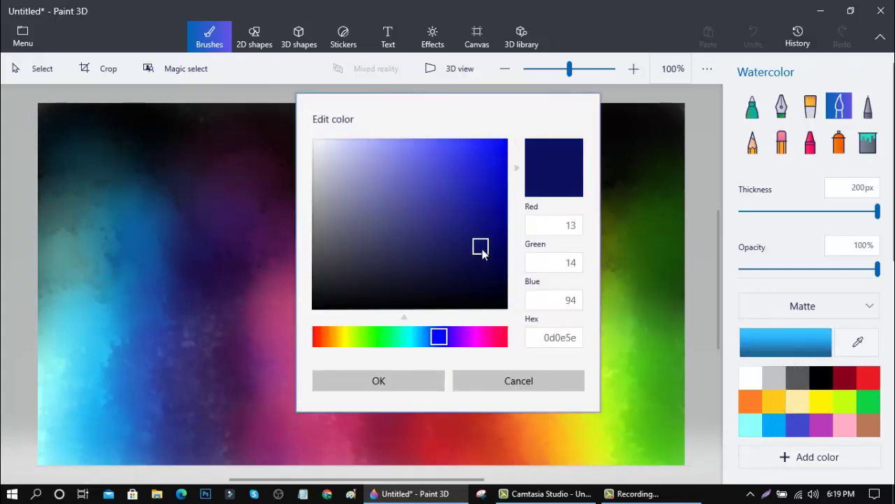
{"action": "left_click", "coordinate": [414, 380]}
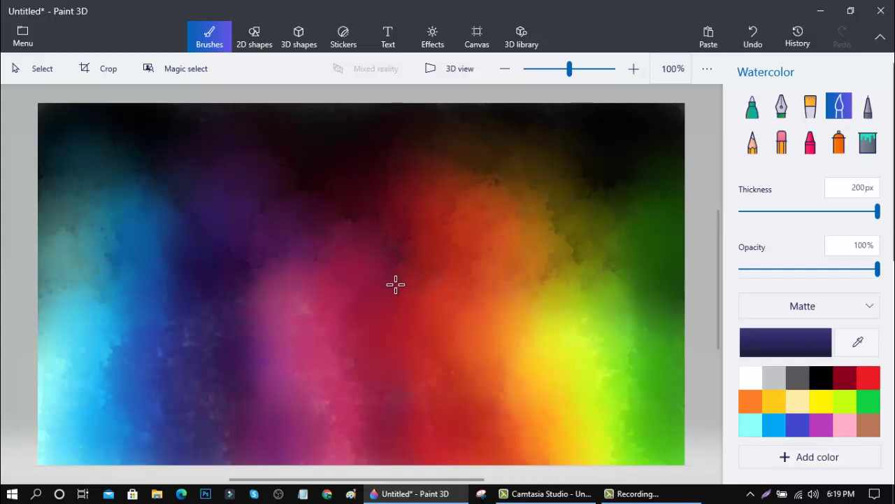
Switch the Watercolor brush to the dark red swatch and shift its hue to a pure dark red (880000)
{"action": "left_click", "coordinate": [851, 385]}
{"action": "left_click", "coordinate": [785, 341]}
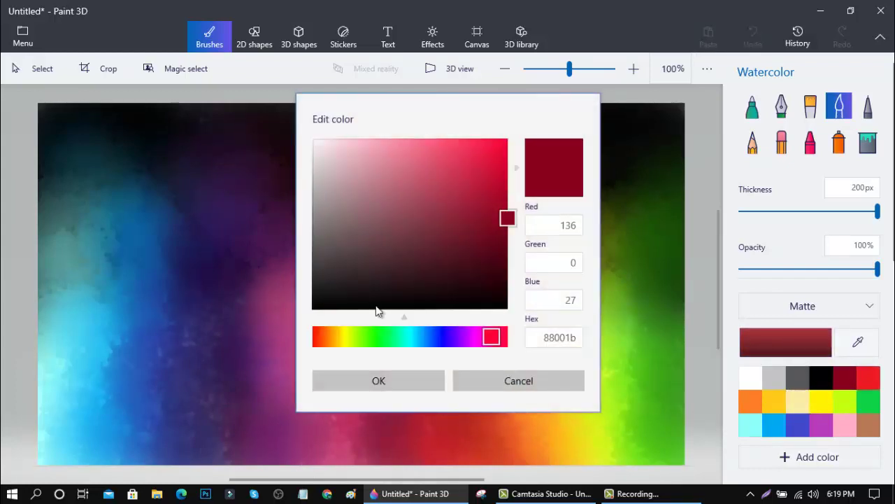
{"action": "left_click", "coordinate": [322, 337]}
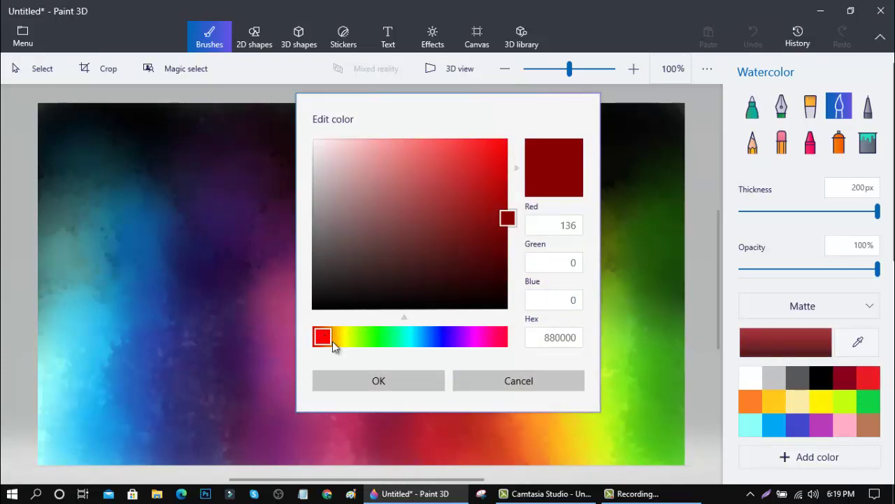
{"action": "left_click", "coordinate": [411, 390]}
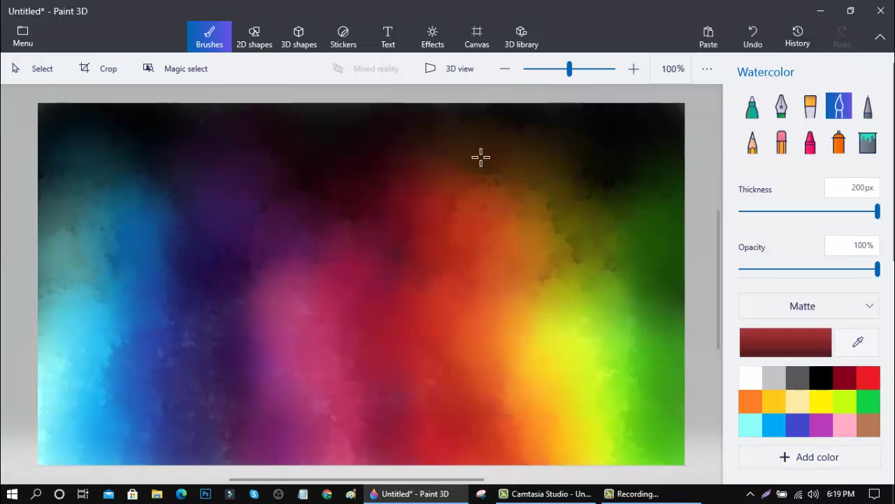
Switch the Watercolor brush to the green swatch and shift its hue to a yellowish green (4cd10e)
{"action": "left_click", "coordinate": [869, 403]}
{"action": "left_click", "coordinate": [793, 355]}
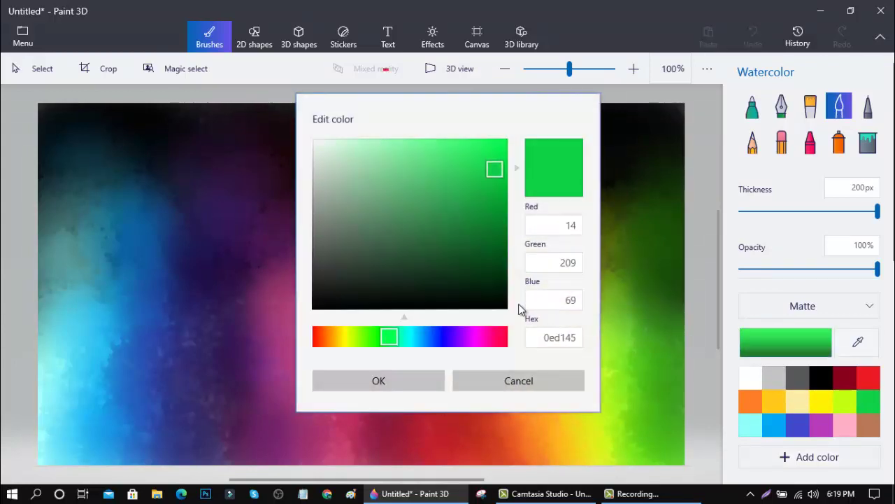
{"action": "left_click", "coordinate": [372, 336]}
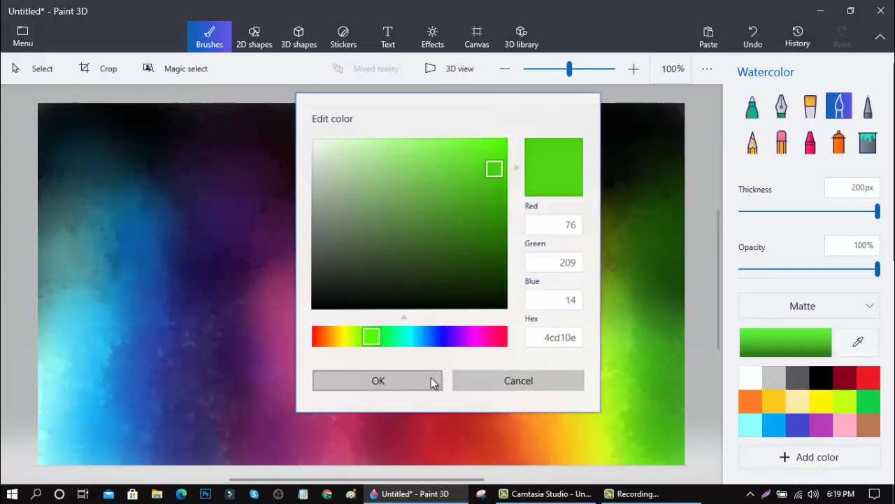
{"action": "left_click", "coordinate": [434, 382]}
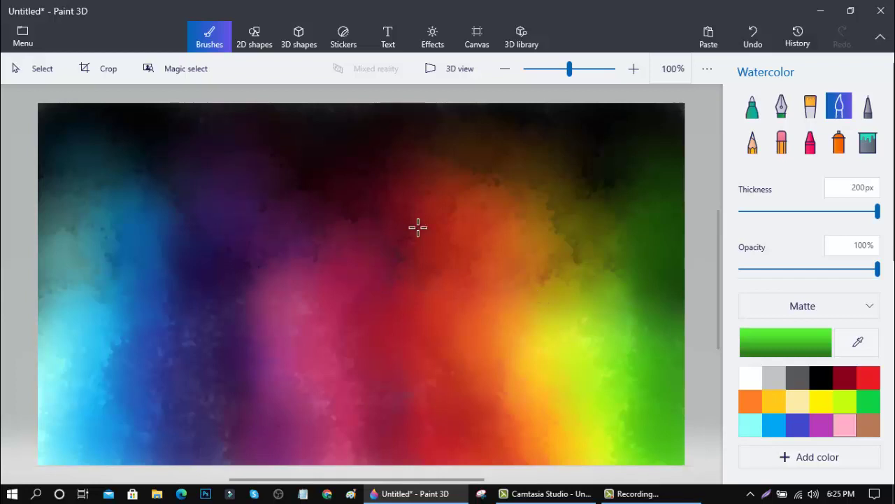
Outline a raised open hand and forearm at the canvas's lower left edge with a black Marker, 2 px thick
{"action": "left_click", "coordinate": [753, 106]}
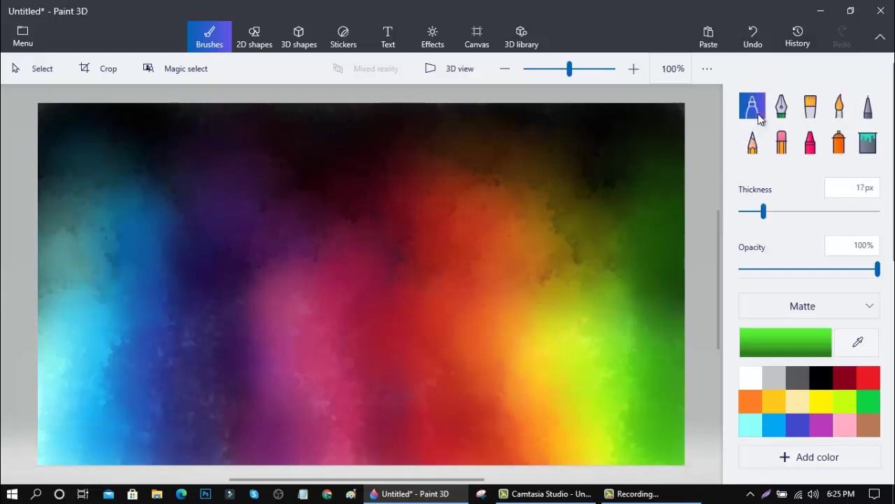
{"action": "left_click", "coordinate": [750, 212]}
{"action": "left_click", "coordinate": [745, 211]}
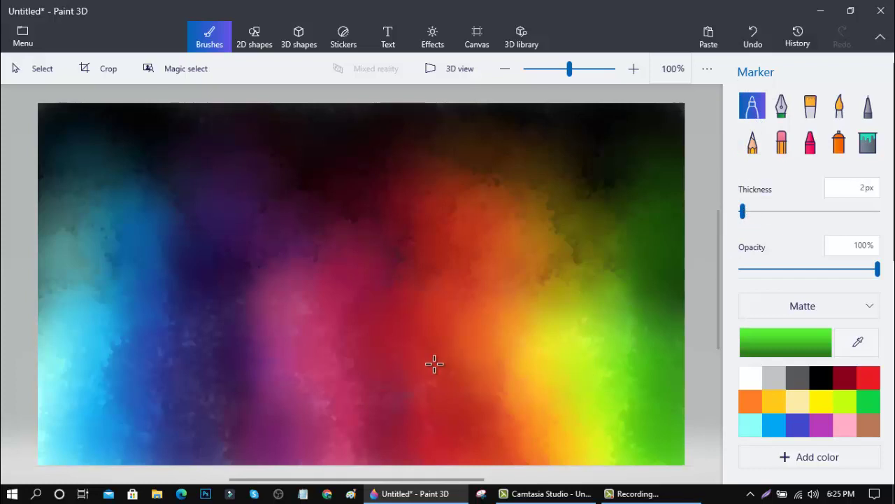
{"action": "left_click", "coordinate": [831, 378]}
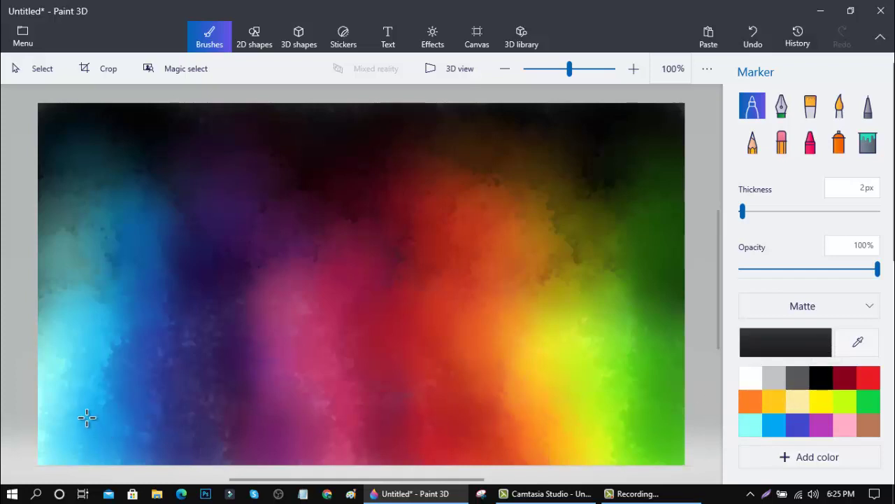
{"action": "mouse_move", "coordinate": [84, 414]}
{"action": "left_mouse_down"}
{"action": "mouse_move", "coordinate": [98, 439]}
{"action": "mouse_move", "coordinate": [97, 473]}
{"action": "left_mouse_up"}
{"action": "mouse_move", "coordinate": [89, 417]}
{"action": "left_mouse_down"}
{"action": "mouse_move", "coordinate": [70, 405]}
{"action": "mouse_move", "coordinate": [87, 407]}
{"action": "left_mouse_up"}
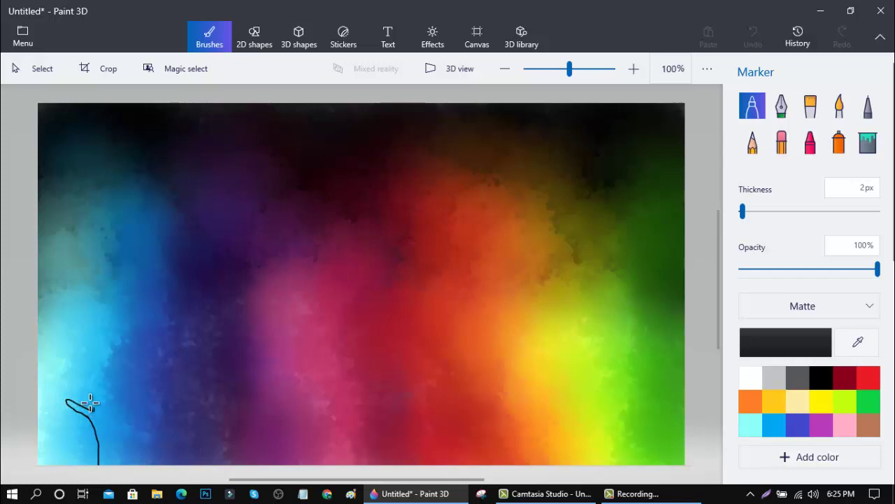
{"action": "mouse_move", "coordinate": [82, 393]}
{"action": "left_mouse_down"}
{"action": "mouse_move", "coordinate": [72, 369]}
{"action": "mouse_move", "coordinate": [97, 402]}
{"action": "mouse_move", "coordinate": [85, 374]}
{"action": "mouse_move", "coordinate": [106, 400]}
{"action": "mouse_move", "coordinate": [109, 369]}
{"action": "mouse_move", "coordinate": [113, 403]}
{"action": "mouse_move", "coordinate": [133, 399]}
{"action": "mouse_move", "coordinate": [113, 428]}
{"action": "mouse_move", "coordinate": [117, 476]}
{"action": "left_mouse_up"}
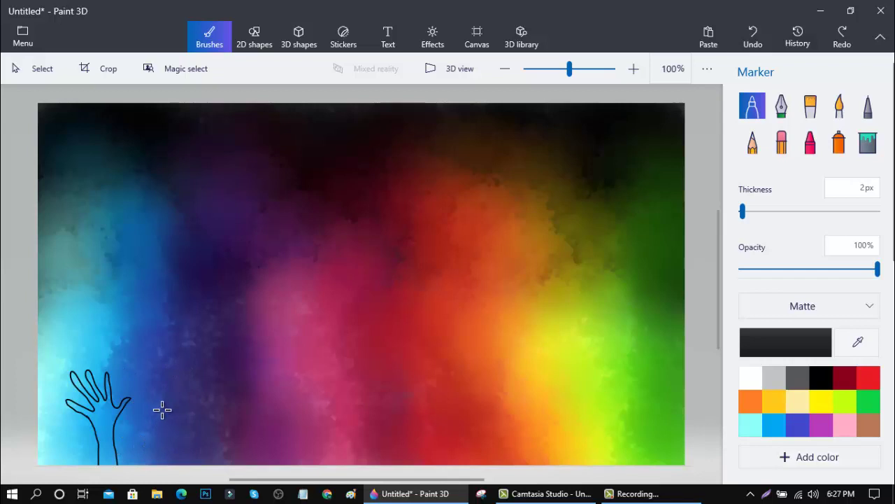
Outline a second raised hand and forearm over the dark blue band, to the right of the first
{"action": "left_click_drag", "start_coordinate": [165, 419], "coordinate": [177, 470]}
{"action": "left_click_drag", "start_coordinate": [185, 416], "coordinate": [203, 470]}
{"action": "left_click", "coordinate": [165, 416]}
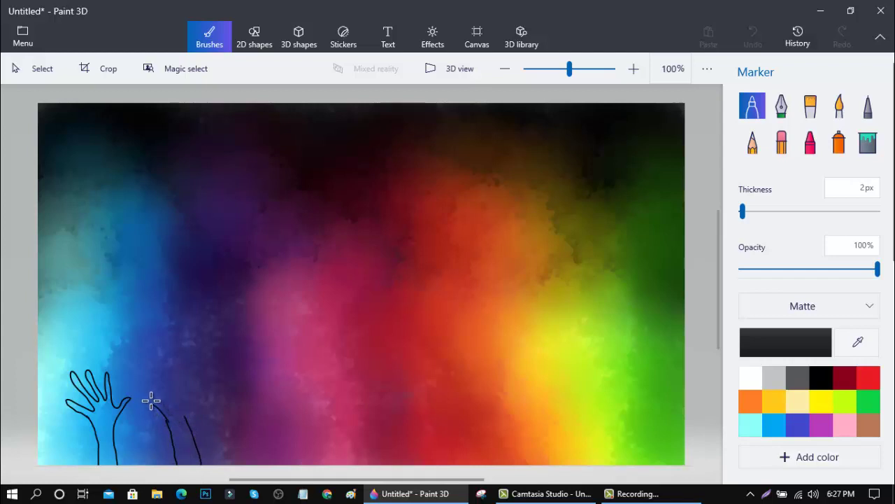
{"action": "mouse_move", "coordinate": [155, 399]}
{"action": "left_mouse_down"}
{"action": "mouse_move", "coordinate": [168, 409]}
{"action": "mouse_move", "coordinate": [167, 376]}
{"action": "left_mouse_up"}
{"action": "left_click_drag", "start_coordinate": [191, 405], "coordinate": [199, 455]}
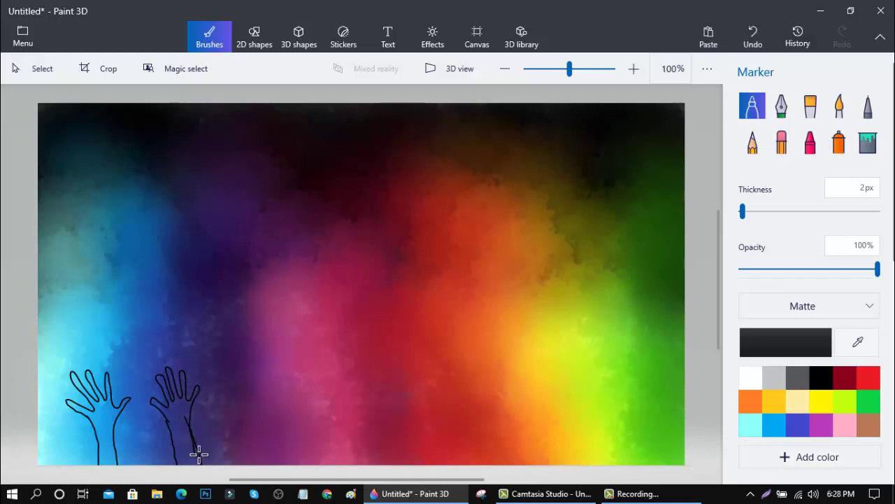
Outline a third raised hand with spread fingers and a forearm over the dark purple band
{"action": "left_click_drag", "start_coordinate": [233, 422], "coordinate": [242, 463]}
{"action": "left_click_drag", "start_coordinate": [252, 423], "coordinate": [263, 463]}
{"action": "mouse_move", "coordinate": [238, 426]}
{"action": "left_mouse_down"}
{"action": "mouse_move", "coordinate": [228, 414]}
{"action": "mouse_move", "coordinate": [228, 398]}
{"action": "mouse_move", "coordinate": [235, 406]}
{"action": "mouse_move", "coordinate": [231, 371]}
{"action": "left_mouse_up"}
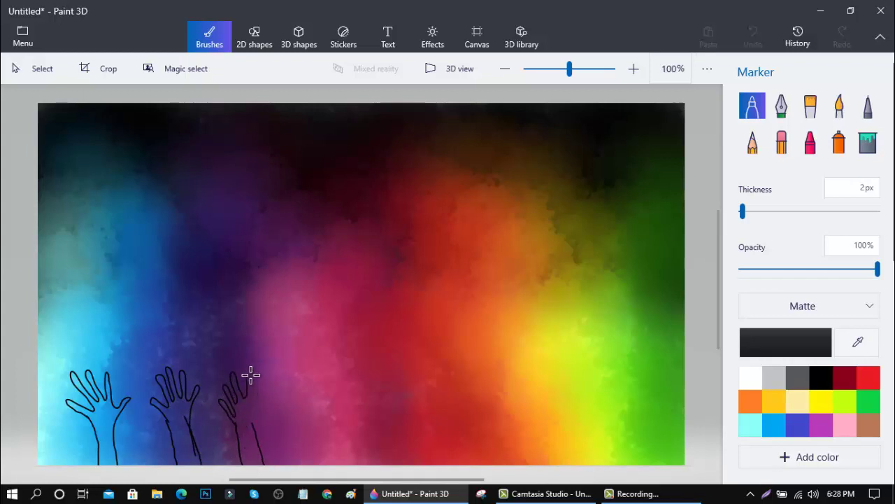
{"action": "left_click_drag", "start_coordinate": [259, 407], "coordinate": [260, 460]}
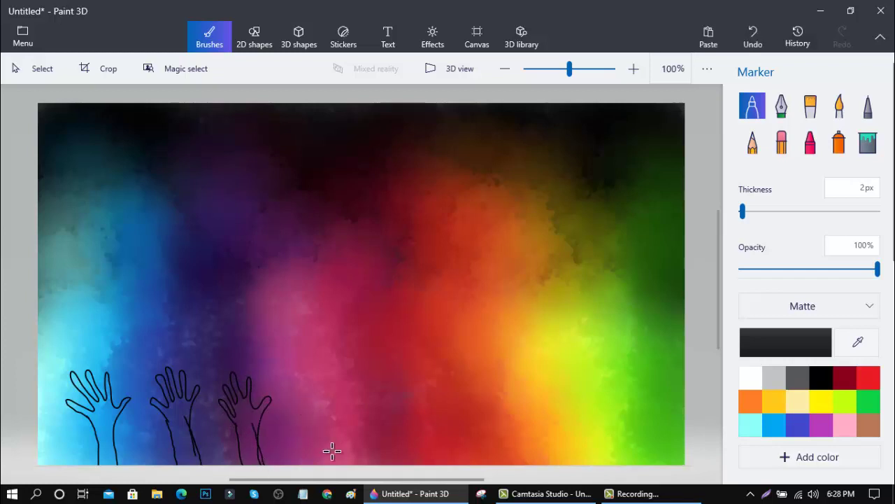
Outline three more raised hands with forearms along the bottom edge over the pink and red bands, redoing the sixth arm's first stroke
{"action": "mouse_move", "coordinate": [298, 415]}
{"action": "left_mouse_down"}
{"action": "mouse_move", "coordinate": [309, 469]}
{"action": "mouse_move", "coordinate": [313, 427]}
{"action": "mouse_move", "coordinate": [321, 459]}
{"action": "mouse_move", "coordinate": [279, 391]}
{"action": "mouse_move", "coordinate": [294, 403]}
{"action": "mouse_move", "coordinate": [288, 372]}
{"action": "mouse_move", "coordinate": [298, 380]}
{"action": "mouse_move", "coordinate": [296, 361]}
{"action": "mouse_move", "coordinate": [301, 379]}
{"action": "mouse_move", "coordinate": [307, 367]}
{"action": "mouse_move", "coordinate": [305, 389]}
{"action": "mouse_move", "coordinate": [315, 382]}
{"action": "mouse_move", "coordinate": [316, 436]}
{"action": "mouse_move", "coordinate": [354, 424]}
{"action": "mouse_move", "coordinate": [363, 464]}
{"action": "left_mouse_up"}
{"action": "mouse_move", "coordinate": [369, 421]}
{"action": "left_mouse_down"}
{"action": "mouse_move", "coordinate": [355, 404]}
{"action": "mouse_move", "coordinate": [369, 423]}
{"action": "mouse_move", "coordinate": [351, 421]}
{"action": "mouse_move", "coordinate": [343, 396]}
{"action": "mouse_move", "coordinate": [352, 405]}
{"action": "mouse_move", "coordinate": [354, 389]}
{"action": "mouse_move", "coordinate": [359, 406]}
{"action": "mouse_move", "coordinate": [361, 387]}
{"action": "mouse_move", "coordinate": [366, 405]}
{"action": "mouse_move", "coordinate": [373, 382]}
{"action": "mouse_move", "coordinate": [382, 402]}
{"action": "left_mouse_up"}
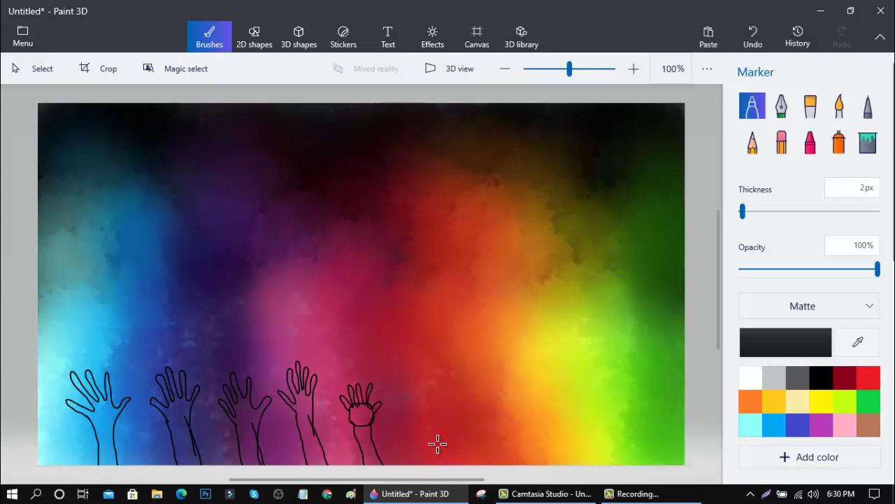
{"action": "mouse_move", "coordinate": [413, 468]}
{"action": "left_mouse_down"}
{"action": "mouse_move", "coordinate": [428, 414]}
{"action": "mouse_move", "coordinate": [439, 436]}
{"action": "mouse_move", "coordinate": [432, 436]}
{"action": "mouse_move", "coordinate": [430, 466]}
{"action": "left_mouse_up"}
{"action": "key", "text": "ctrl+z"}
{"action": "mouse_move", "coordinate": [424, 420]}
{"action": "left_mouse_down"}
{"action": "mouse_move", "coordinate": [434, 391]}
{"action": "mouse_move", "coordinate": [435, 403]}
{"action": "mouse_move", "coordinate": [450, 380]}
{"action": "mouse_move", "coordinate": [442, 398]}
{"action": "mouse_move", "coordinate": [451, 382]}
{"action": "mouse_move", "coordinate": [457, 388]}
{"action": "mouse_move", "coordinate": [445, 405]}
{"action": "mouse_move", "coordinate": [458, 407]}
{"action": "mouse_move", "coordinate": [432, 426]}
{"action": "left_mouse_up"}
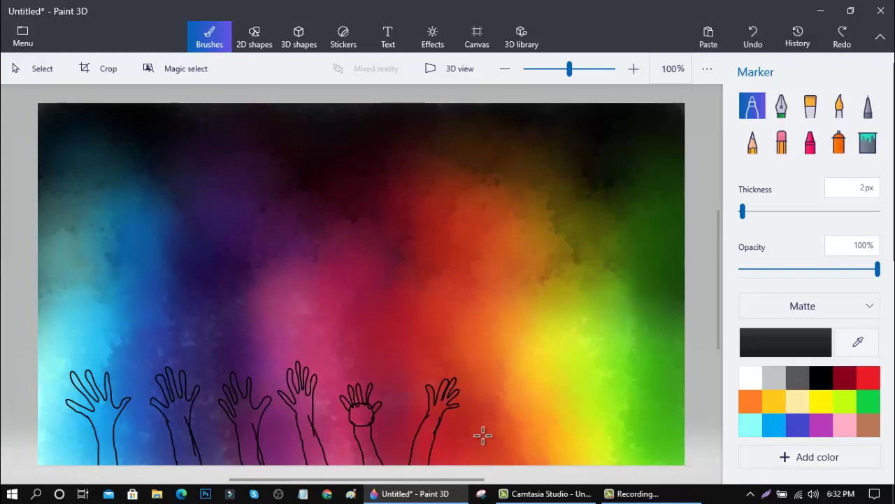
Outline three further raised hands with forearms along the bottom edge over the orange, yellow and lime bands
{"action": "mouse_move", "coordinate": [482, 435]}
{"action": "left_mouse_down"}
{"action": "mouse_move", "coordinate": [482, 461]}
{"action": "mouse_move", "coordinate": [489, 450]}
{"action": "mouse_move", "coordinate": [496, 463]}
{"action": "left_mouse_up"}
{"action": "mouse_move", "coordinate": [467, 421]}
{"action": "left_mouse_down"}
{"action": "mouse_move", "coordinate": [473, 426]}
{"action": "mouse_move", "coordinate": [470, 406]}
{"action": "mouse_move", "coordinate": [493, 418]}
{"action": "mouse_move", "coordinate": [489, 455]}
{"action": "left_mouse_up"}
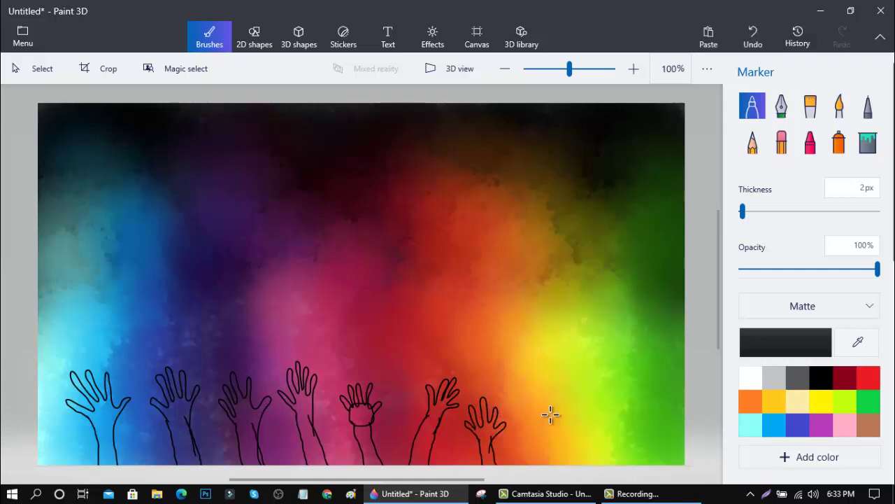
{"action": "mouse_move", "coordinate": [551, 413]}
{"action": "left_mouse_down"}
{"action": "mouse_move", "coordinate": [534, 463]}
{"action": "mouse_move", "coordinate": [549, 463]}
{"action": "left_mouse_up"}
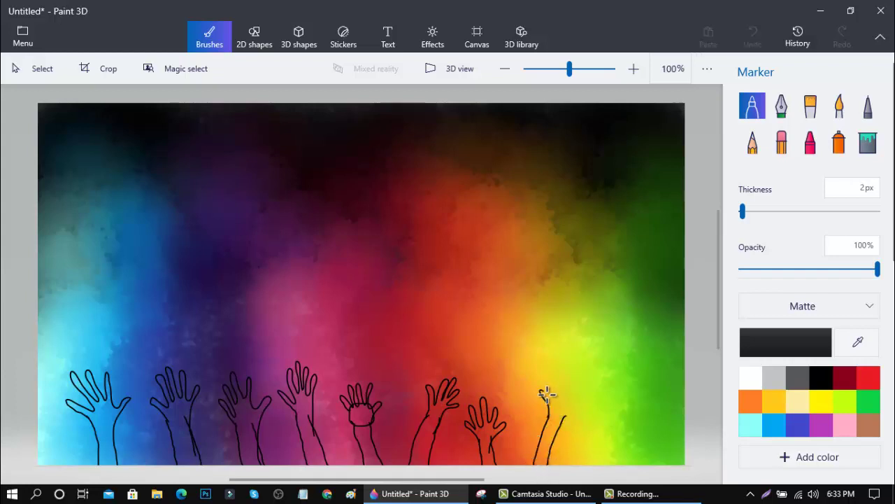
{"action": "mouse_move", "coordinate": [547, 394]}
{"action": "left_mouse_down"}
{"action": "mouse_move", "coordinate": [561, 371]}
{"action": "mouse_move", "coordinate": [565, 399]}
{"action": "mouse_move", "coordinate": [573, 380]}
{"action": "mouse_move", "coordinate": [576, 405]}
{"action": "mouse_move", "coordinate": [634, 463]}
{"action": "left_mouse_up"}
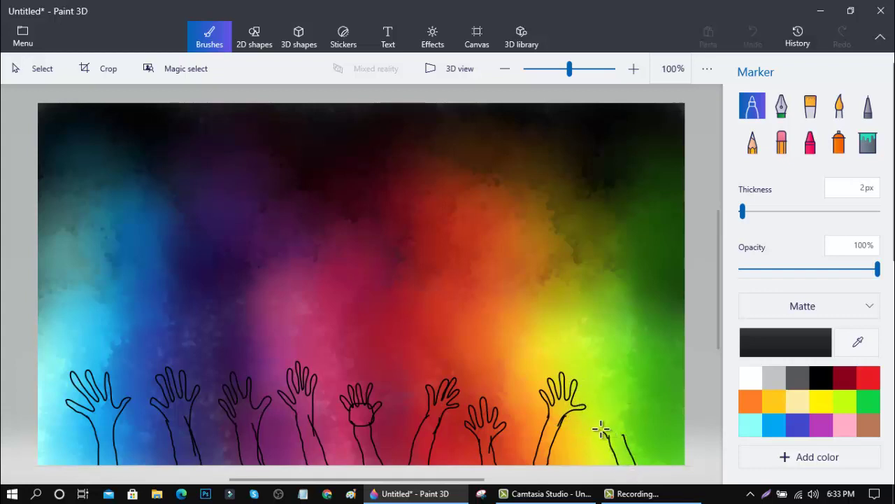
{"action": "mouse_move", "coordinate": [601, 429]}
{"action": "left_mouse_down"}
{"action": "mouse_move", "coordinate": [598, 404]}
{"action": "mouse_move", "coordinate": [613, 422]}
{"action": "mouse_move", "coordinate": [614, 392]}
{"action": "mouse_move", "coordinate": [618, 416]}
{"action": "mouse_move", "coordinate": [629, 398]}
{"action": "mouse_move", "coordinate": [630, 423]}
{"action": "mouse_move", "coordinate": [644, 443]}
{"action": "left_mouse_up"}
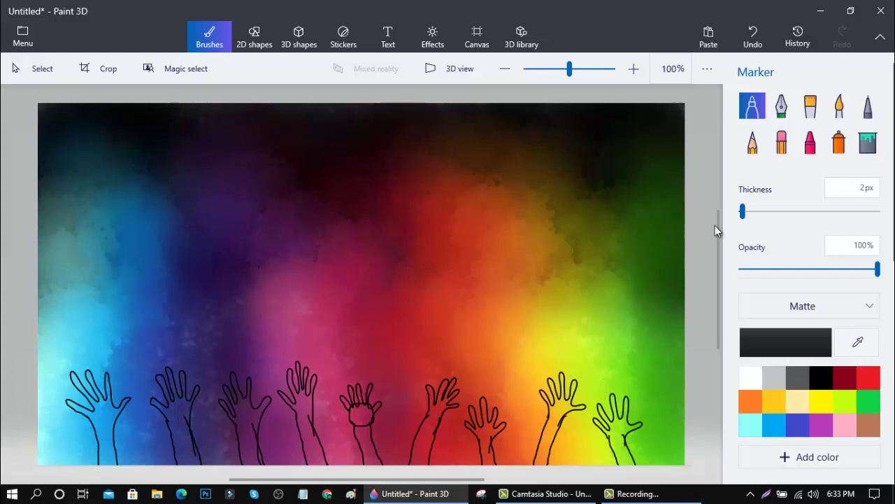
Set the Marker thickness to 9 px and fill the forearms and palms of the three leftmost hands with black
{"action": "left_click_drag", "start_coordinate": [743, 212], "coordinate": [753, 211]}
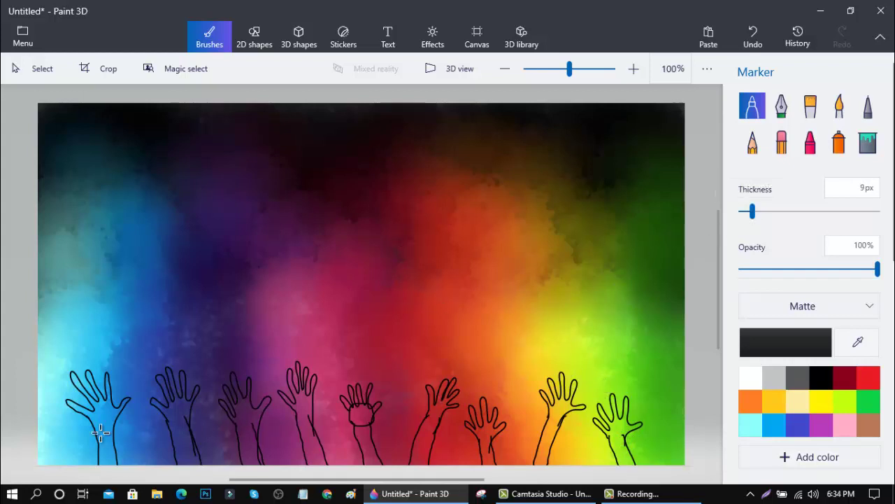
{"action": "left_click_drag", "start_coordinate": [101, 418], "coordinate": [102, 467]}
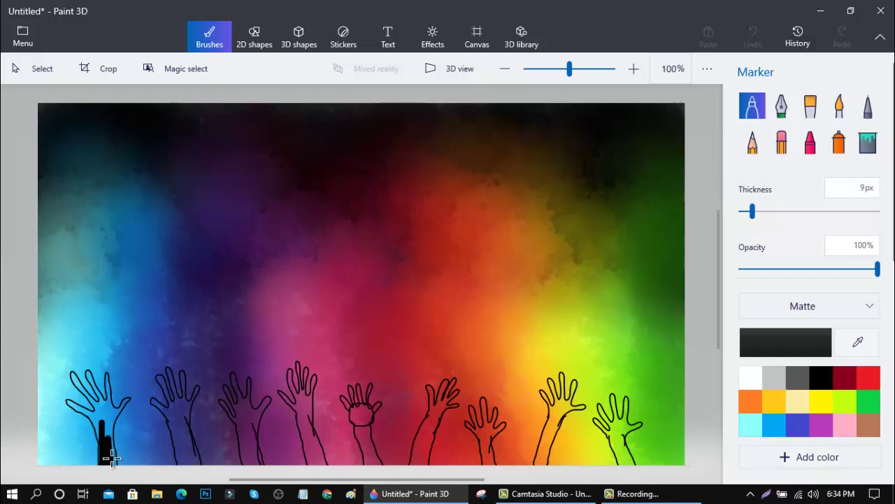
{"action": "mouse_move", "coordinate": [112, 458]}
{"action": "left_mouse_down"}
{"action": "mouse_move", "coordinate": [103, 427]}
{"action": "mouse_move", "coordinate": [100, 461]}
{"action": "mouse_move", "coordinate": [105, 426]}
{"action": "mouse_move", "coordinate": [93, 418]}
{"action": "mouse_move", "coordinate": [105, 453]}
{"action": "mouse_move", "coordinate": [109, 418]}
{"action": "mouse_move", "coordinate": [109, 453]}
{"action": "mouse_move", "coordinate": [98, 407]}
{"action": "mouse_move", "coordinate": [111, 419]}
{"action": "mouse_move", "coordinate": [110, 453]}
{"action": "mouse_move", "coordinate": [125, 438]}
{"action": "mouse_move", "coordinate": [134, 447]}
{"action": "mouse_move", "coordinate": [100, 413]}
{"action": "left_mouse_up"}
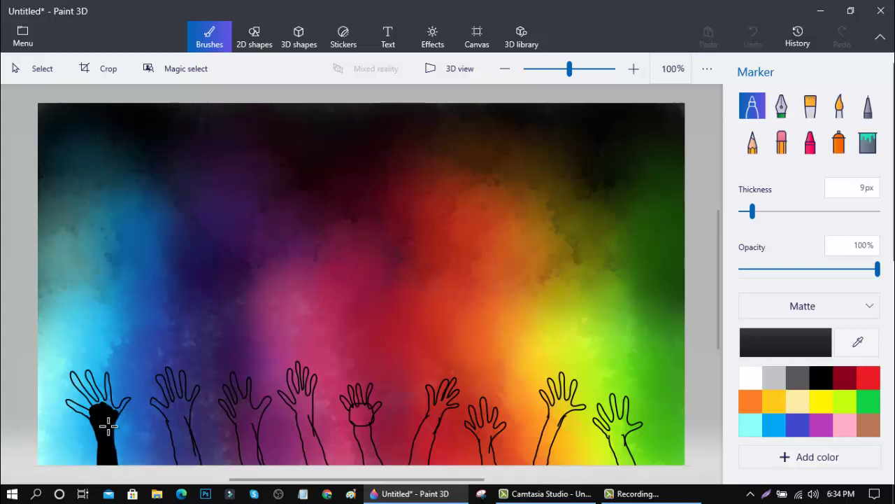
{"action": "mouse_move", "coordinate": [186, 408]}
{"action": "left_mouse_down"}
{"action": "mouse_move", "coordinate": [179, 467]}
{"action": "mouse_move", "coordinate": [181, 436]}
{"action": "mouse_move", "coordinate": [194, 466]}
{"action": "mouse_move", "coordinate": [180, 428]}
{"action": "mouse_move", "coordinate": [201, 470]}
{"action": "mouse_move", "coordinate": [200, 428]}
{"action": "mouse_move", "coordinate": [194, 458]}
{"action": "mouse_move", "coordinate": [179, 421]}
{"action": "mouse_move", "coordinate": [178, 444]}
{"action": "mouse_move", "coordinate": [173, 418]}
{"action": "mouse_move", "coordinate": [173, 443]}
{"action": "mouse_move", "coordinate": [180, 464]}
{"action": "mouse_move", "coordinate": [168, 414]}
{"action": "mouse_move", "coordinate": [178, 416]}
{"action": "mouse_move", "coordinate": [175, 401]}
{"action": "mouse_move", "coordinate": [170, 411]}
{"action": "mouse_move", "coordinate": [178, 403]}
{"action": "mouse_move", "coordinate": [184, 426]}
{"action": "mouse_move", "coordinate": [186, 403]}
{"action": "left_mouse_up"}
{"action": "mouse_move", "coordinate": [246, 426]}
{"action": "left_mouse_down"}
{"action": "mouse_move", "coordinate": [251, 460]}
{"action": "mouse_move", "coordinate": [242, 436]}
{"action": "mouse_move", "coordinate": [251, 474]}
{"action": "mouse_move", "coordinate": [250, 432]}
{"action": "mouse_move", "coordinate": [263, 464]}
{"action": "mouse_move", "coordinate": [249, 427]}
{"action": "mouse_move", "coordinate": [249, 450]}
{"action": "mouse_move", "coordinate": [254, 417]}
{"action": "mouse_move", "coordinate": [255, 430]}
{"action": "mouse_move", "coordinate": [246, 412]}
{"action": "mouse_move", "coordinate": [244, 438]}
{"action": "mouse_move", "coordinate": [237, 413]}
{"action": "mouse_move", "coordinate": [243, 418]}
{"action": "mouse_move", "coordinate": [245, 405]}
{"action": "mouse_move", "coordinate": [241, 435]}
{"action": "left_mouse_up"}
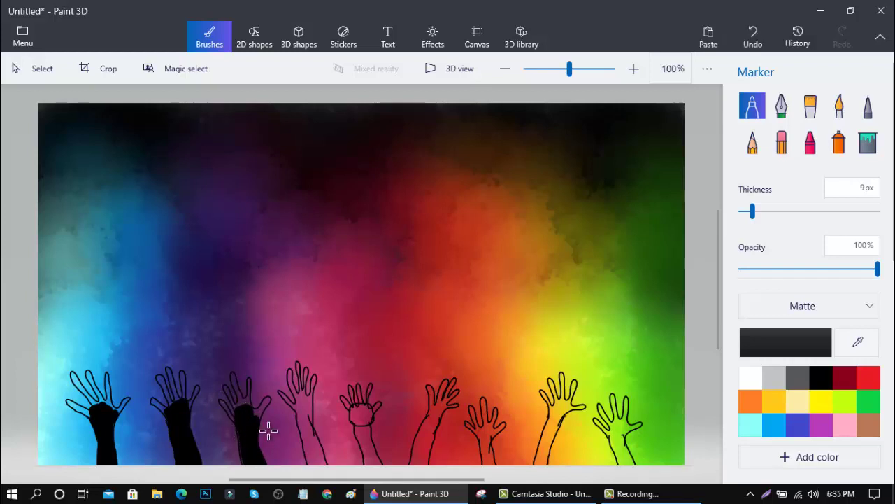
Fill the forearms and palms of the fourth, fifth and sixth hands from the left with black
{"action": "mouse_move", "coordinate": [309, 413]}
{"action": "left_mouse_down"}
{"action": "mouse_move", "coordinate": [319, 467]}
{"action": "mouse_move", "coordinate": [305, 413]}
{"action": "mouse_move", "coordinate": [305, 448]}
{"action": "mouse_move", "coordinate": [319, 468]}
{"action": "mouse_move", "coordinate": [307, 433]}
{"action": "mouse_move", "coordinate": [327, 470]}
{"action": "mouse_move", "coordinate": [299, 400]}
{"action": "mouse_move", "coordinate": [301, 413]}
{"action": "mouse_move", "coordinate": [338, 411]}
{"action": "mouse_move", "coordinate": [358, 424]}
{"action": "mouse_move", "coordinate": [299, 412]}
{"action": "mouse_move", "coordinate": [300, 424]}
{"action": "mouse_move", "coordinate": [306, 401]}
{"action": "mouse_move", "coordinate": [299, 394]}
{"action": "mouse_move", "coordinate": [307, 408]}
{"action": "mouse_move", "coordinate": [369, 428]}
{"action": "mouse_move", "coordinate": [352, 411]}
{"action": "mouse_move", "coordinate": [376, 468]}
{"action": "mouse_move", "coordinate": [369, 436]}
{"action": "mouse_move", "coordinate": [387, 471]}
{"action": "mouse_move", "coordinate": [366, 422]}
{"action": "mouse_move", "coordinate": [390, 466]}
{"action": "left_mouse_up"}
{"action": "mouse_move", "coordinate": [364, 439]}
{"action": "left_mouse_down"}
{"action": "mouse_move", "coordinate": [368, 463]}
{"action": "mouse_move", "coordinate": [362, 416]}
{"action": "mouse_move", "coordinate": [363, 423]}
{"action": "left_mouse_up"}
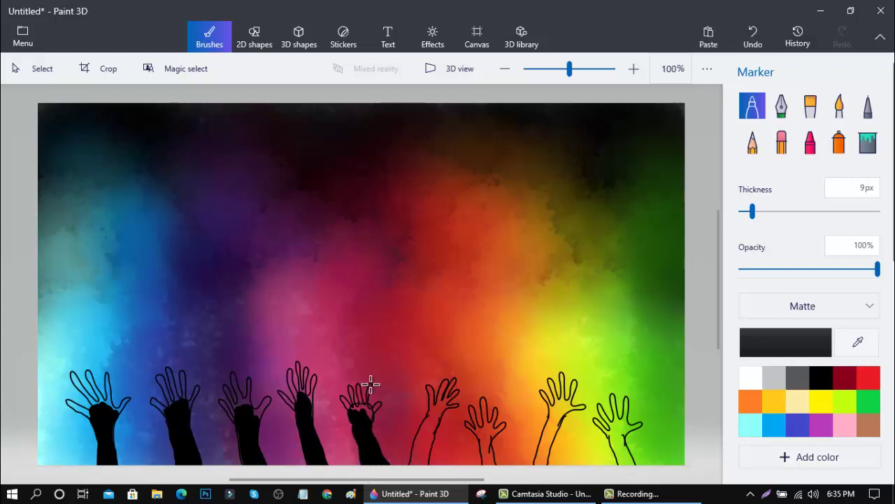
{"action": "mouse_move", "coordinate": [370, 383]}
{"action": "left_mouse_down"}
{"action": "mouse_move", "coordinate": [392, 423]}
{"action": "mouse_move", "coordinate": [368, 443]}
{"action": "mouse_move", "coordinate": [355, 424]}
{"action": "mouse_move", "coordinate": [368, 467]}
{"action": "mouse_move", "coordinate": [358, 426]}
{"action": "left_mouse_up"}
{"action": "mouse_move", "coordinate": [435, 404]}
{"action": "left_mouse_down"}
{"action": "mouse_move", "coordinate": [408, 468]}
{"action": "mouse_move", "coordinate": [429, 440]}
{"action": "mouse_move", "coordinate": [422, 471]}
{"action": "mouse_move", "coordinate": [433, 416]}
{"action": "mouse_move", "coordinate": [415, 454]}
{"action": "left_mouse_up"}
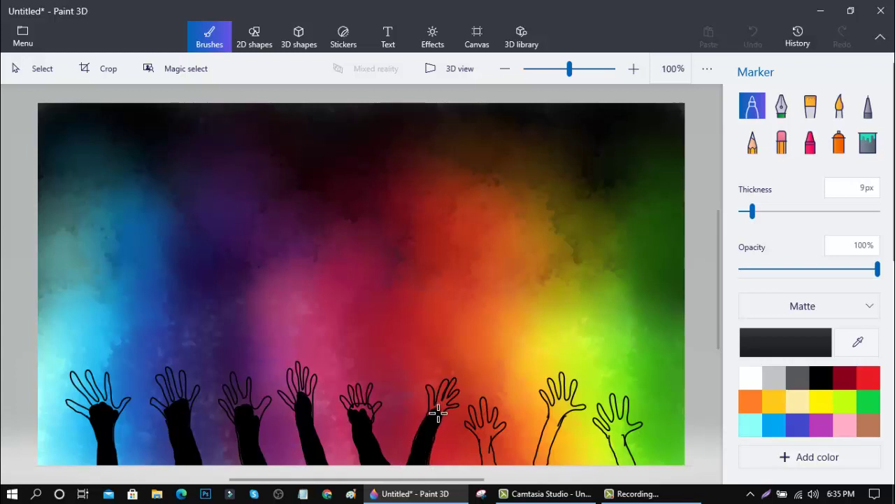
{"action": "left_click_drag", "start_coordinate": [439, 414], "coordinate": [436, 411]}
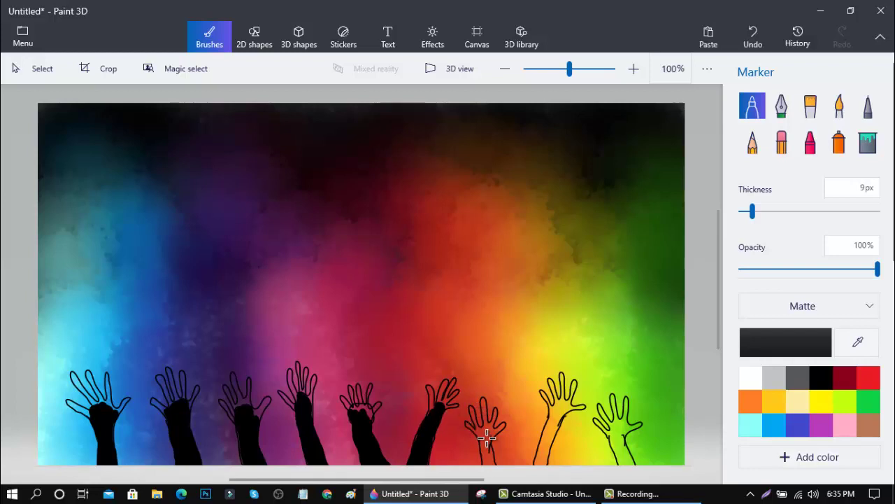
Fill the forearms and palms of the three rightmost hands with black
{"action": "mouse_move", "coordinate": [484, 432]}
{"action": "left_mouse_down"}
{"action": "mouse_move", "coordinate": [492, 468]}
{"action": "mouse_move", "coordinate": [483, 424]}
{"action": "mouse_move", "coordinate": [493, 431]}
{"action": "mouse_move", "coordinate": [488, 454]}
{"action": "mouse_move", "coordinate": [498, 477]}
{"action": "left_mouse_up"}
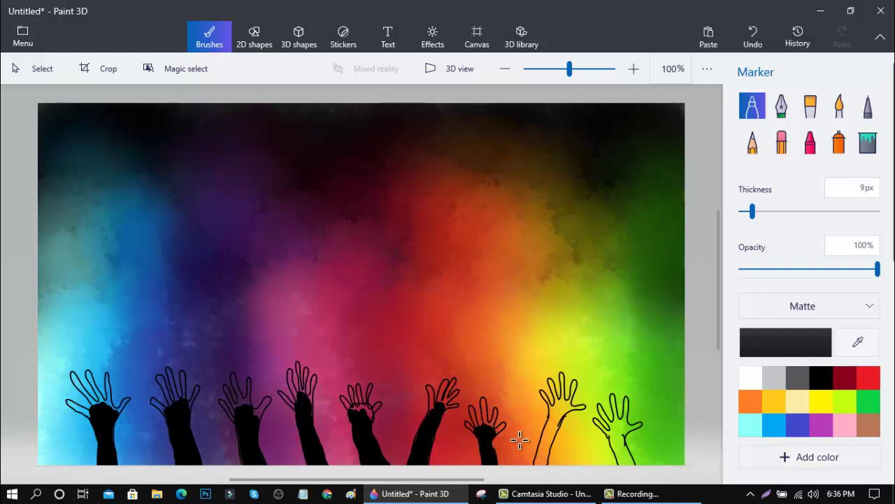
{"action": "mouse_move", "coordinate": [562, 404]}
{"action": "left_mouse_down"}
{"action": "mouse_move", "coordinate": [531, 478]}
{"action": "mouse_move", "coordinate": [554, 425]}
{"action": "mouse_move", "coordinate": [546, 470]}
{"action": "left_mouse_up"}
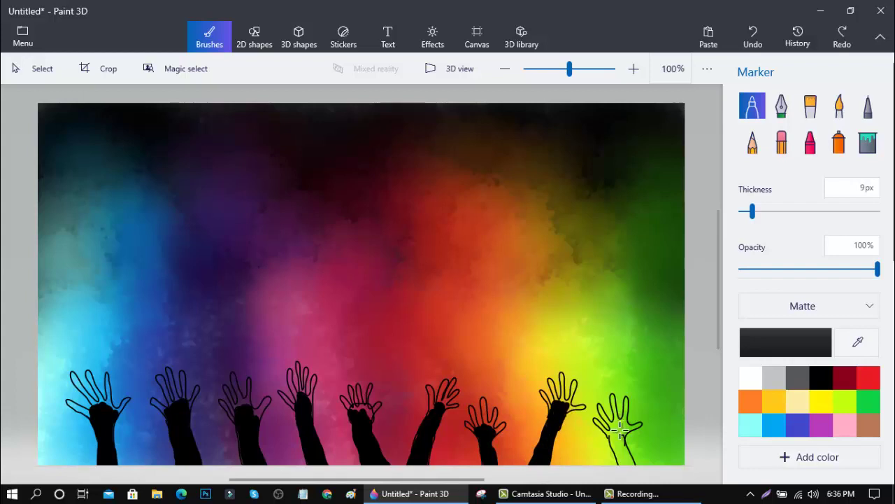
{"action": "mouse_move", "coordinate": [620, 429]}
{"action": "left_mouse_down"}
{"action": "mouse_move", "coordinate": [629, 462]}
{"action": "mouse_move", "coordinate": [613, 437]}
{"action": "mouse_move", "coordinate": [620, 460]}
{"action": "mouse_move", "coordinate": [610, 436]}
{"action": "mouse_move", "coordinate": [623, 419]}
{"action": "mouse_move", "coordinate": [622, 438]}
{"action": "mouse_move", "coordinate": [637, 435]}
{"action": "left_mouse_up"}
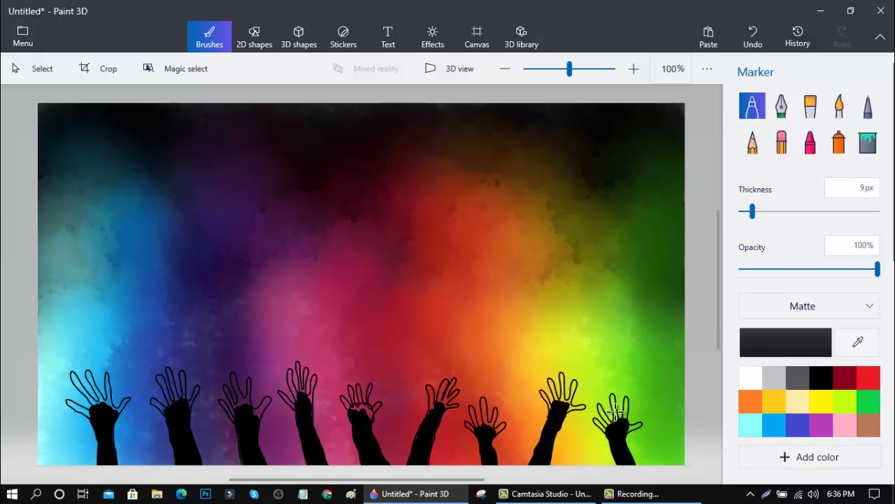
Set the Marker thickness to 3 px and start filling the rightmost hand's fingers with black, beginning with its leftmost ones
{"action": "left_click_drag", "start_coordinate": [751, 211], "coordinate": [743, 211]}
{"action": "left_click_drag", "start_coordinate": [608, 432], "coordinate": [602, 426]}
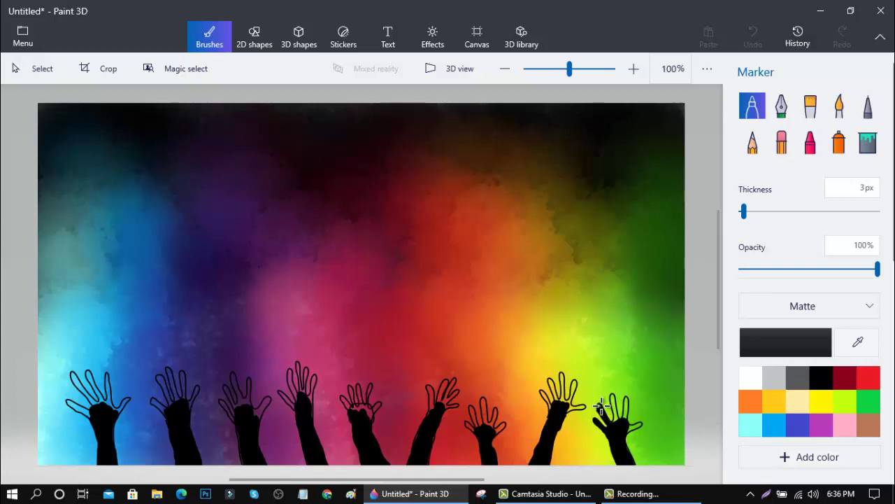
{"action": "mouse_move", "coordinate": [617, 429]}
{"action": "left_mouse_down"}
{"action": "mouse_move", "coordinate": [598, 405]}
{"action": "mouse_move", "coordinate": [612, 418]}
{"action": "mouse_move", "coordinate": [615, 407]}
{"action": "left_mouse_up"}
{"action": "key", "text": "ctrl+z"}
{"action": "left_click_drag", "start_coordinate": [612, 414], "coordinate": [614, 416]}
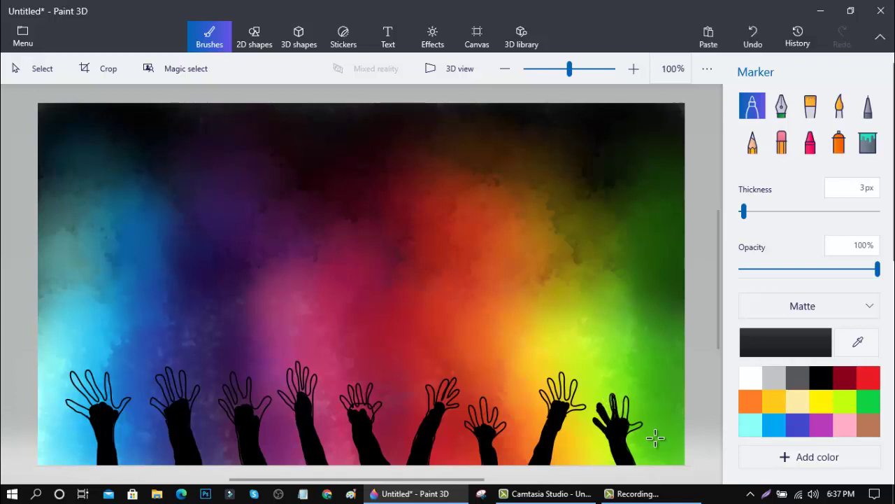
Set the Marker thickness to 4 px and fill the rightmost hand's remaining fingers and those of the neighbouring eighth hand with black
{"action": "left_click_drag", "start_coordinate": [744, 210], "coordinate": [746, 210]}
{"action": "left_click_drag", "start_coordinate": [613, 399], "coordinate": [612, 396]}
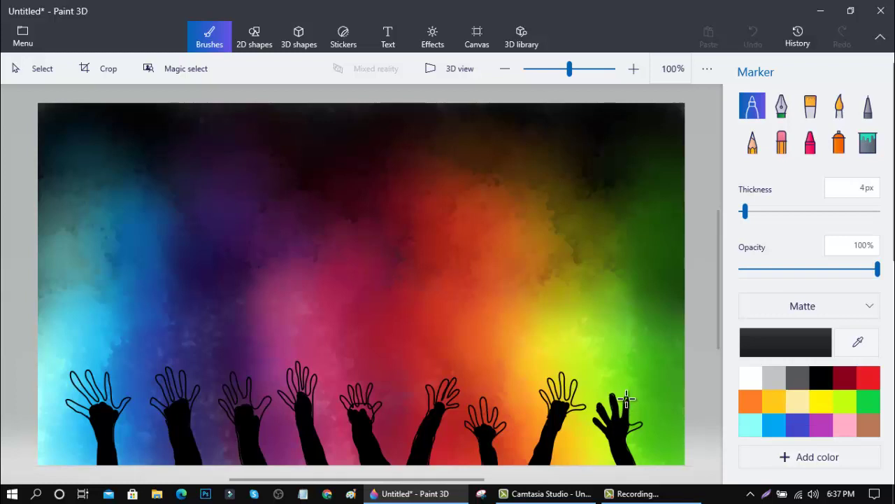
{"action": "mouse_move", "coordinate": [627, 399]}
{"action": "left_mouse_down"}
{"action": "mouse_move", "coordinate": [628, 429]}
{"action": "mouse_move", "coordinate": [644, 421]}
{"action": "mouse_move", "coordinate": [636, 424]}
{"action": "left_mouse_up"}
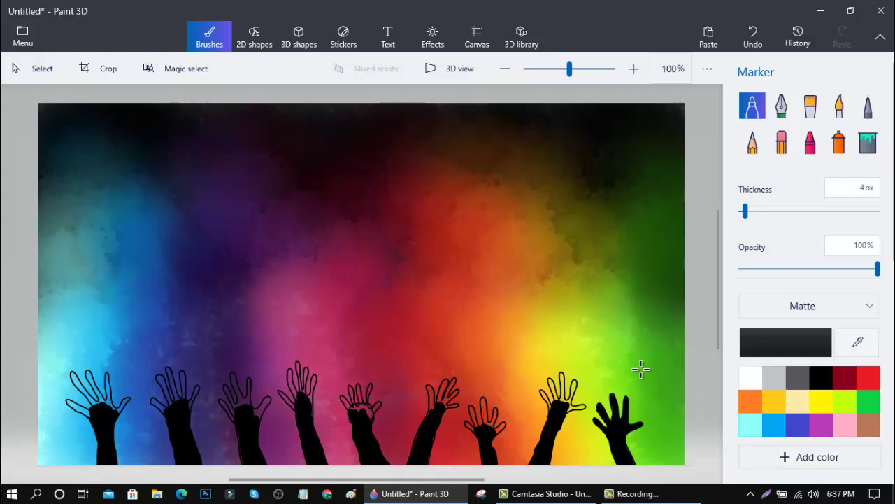
{"action": "mouse_move", "coordinate": [641, 420]}
{"action": "left_mouse_down"}
{"action": "mouse_move", "coordinate": [599, 406]}
{"action": "mouse_move", "coordinate": [611, 421]}
{"action": "mouse_move", "coordinate": [578, 403]}
{"action": "mouse_move", "coordinate": [559, 420]}
{"action": "mouse_move", "coordinate": [550, 379]}
{"action": "mouse_move", "coordinate": [554, 403]}
{"action": "left_mouse_up"}
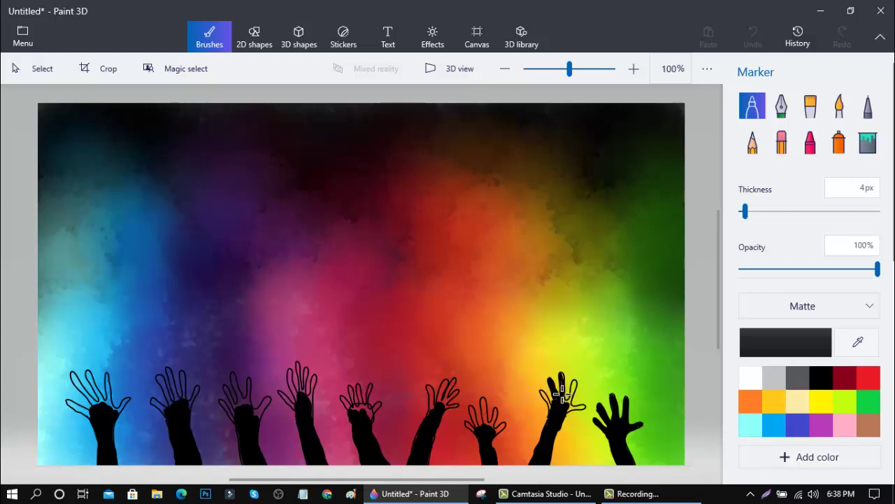
{"action": "mouse_move", "coordinate": [560, 401]}
{"action": "left_mouse_down"}
{"action": "mouse_move", "coordinate": [542, 392]}
{"action": "mouse_move", "coordinate": [573, 407]}
{"action": "mouse_move", "coordinate": [575, 377]}
{"action": "mouse_move", "coordinate": [587, 407]}
{"action": "mouse_move", "coordinate": [608, 402]}
{"action": "mouse_move", "coordinate": [568, 410]}
{"action": "mouse_move", "coordinate": [557, 426]}
{"action": "mouse_move", "coordinate": [572, 407]}
{"action": "mouse_move", "coordinate": [580, 411]}
{"action": "mouse_move", "coordinate": [543, 396]}
{"action": "mouse_move", "coordinate": [550, 380]}
{"action": "mouse_move", "coordinate": [576, 380]}
{"action": "mouse_move", "coordinate": [572, 386]}
{"action": "left_mouse_up"}
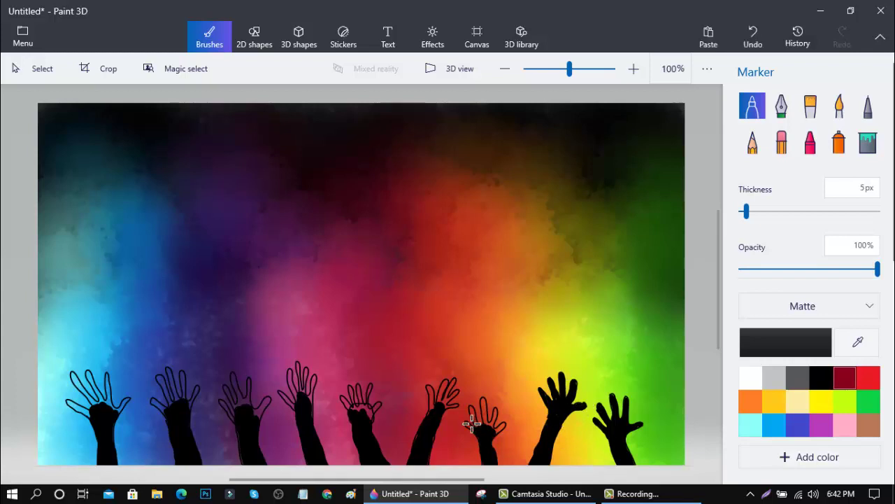
Fill the fingers of the seventh, sixth and fifth hands from the left with black, using a 5 px Marker
{"action": "mouse_move", "coordinate": [472, 423]}
{"action": "left_mouse_down"}
{"action": "mouse_move", "coordinate": [484, 452]}
{"action": "mouse_move", "coordinate": [466, 426]}
{"action": "mouse_move", "coordinate": [474, 407]}
{"action": "mouse_move", "coordinate": [480, 431]}
{"action": "mouse_move", "coordinate": [475, 409]}
{"action": "mouse_move", "coordinate": [484, 421]}
{"action": "mouse_move", "coordinate": [485, 410]}
{"action": "mouse_move", "coordinate": [491, 430]}
{"action": "mouse_move", "coordinate": [506, 420]}
{"action": "mouse_move", "coordinate": [503, 444]}
{"action": "mouse_move", "coordinate": [483, 401]}
{"action": "mouse_move", "coordinate": [486, 431]}
{"action": "mouse_move", "coordinate": [474, 411]}
{"action": "mouse_move", "coordinate": [500, 448]}
{"action": "mouse_move", "coordinate": [482, 439]}
{"action": "mouse_move", "coordinate": [475, 408]}
{"action": "mouse_move", "coordinate": [481, 435]}
{"action": "left_mouse_up"}
{"action": "mouse_move", "coordinate": [422, 450]}
{"action": "left_mouse_down"}
{"action": "mouse_move", "coordinate": [431, 394]}
{"action": "mouse_move", "coordinate": [435, 410]}
{"action": "mouse_move", "coordinate": [429, 388]}
{"action": "mouse_move", "coordinate": [439, 407]}
{"action": "mouse_move", "coordinate": [457, 378]}
{"action": "mouse_move", "coordinate": [448, 403]}
{"action": "left_mouse_up"}
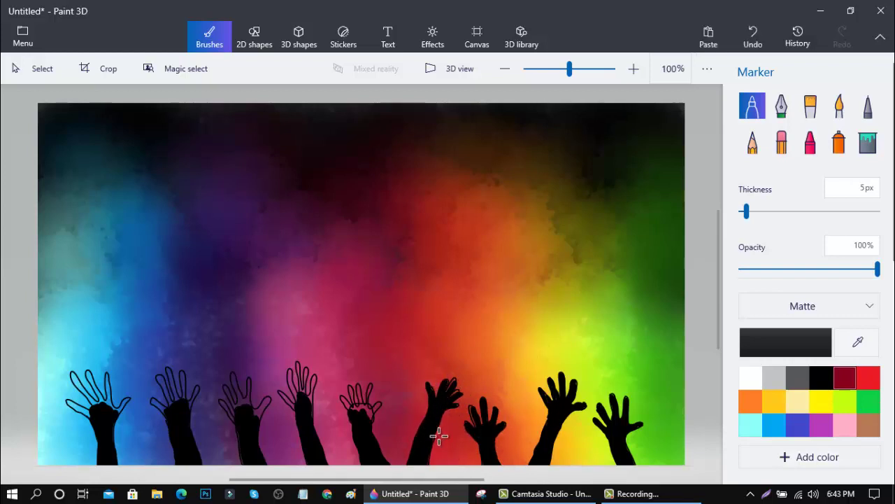
{"action": "mouse_move", "coordinate": [429, 453]}
{"action": "left_mouse_down"}
{"action": "mouse_move", "coordinate": [456, 376]}
{"action": "mouse_move", "coordinate": [470, 393]}
{"action": "mouse_move", "coordinate": [425, 384]}
{"action": "mouse_move", "coordinate": [432, 392]}
{"action": "mouse_move", "coordinate": [454, 376]}
{"action": "mouse_move", "coordinate": [466, 408]}
{"action": "mouse_move", "coordinate": [463, 389]}
{"action": "mouse_move", "coordinate": [456, 405]}
{"action": "mouse_move", "coordinate": [466, 386]}
{"action": "left_mouse_up"}
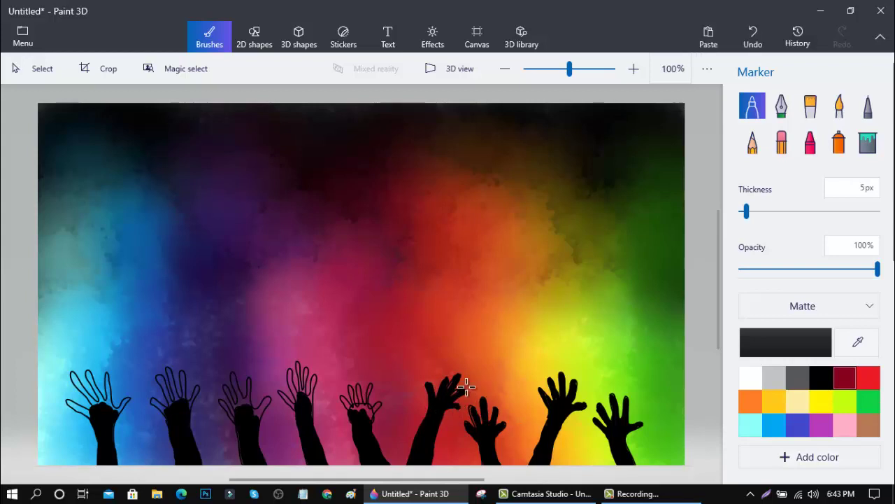
{"action": "mouse_move", "coordinate": [353, 386]}
{"action": "left_mouse_down"}
{"action": "mouse_move", "coordinate": [349, 404]}
{"action": "mouse_move", "coordinate": [361, 386]}
{"action": "mouse_move", "coordinate": [370, 418]}
{"action": "mouse_move", "coordinate": [374, 399]}
{"action": "mouse_move", "coordinate": [352, 400]}
{"action": "mouse_move", "coordinate": [408, 431]}
{"action": "mouse_move", "coordinate": [354, 442]}
{"action": "mouse_move", "coordinate": [358, 452]}
{"action": "left_mouse_up"}
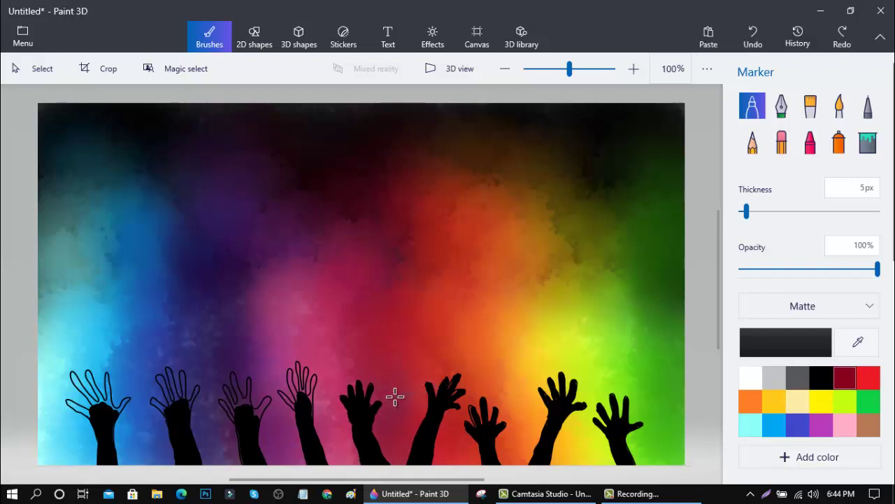
{"action": "mouse_move", "coordinate": [363, 411]}
{"action": "left_mouse_down"}
{"action": "mouse_move", "coordinate": [360, 449]}
{"action": "mouse_move", "coordinate": [362, 440]}
{"action": "left_mouse_up"}
Fill the fingers of the fourth, third and second hands from the left with black
{"action": "mouse_move", "coordinate": [305, 392]}
{"action": "left_mouse_down"}
{"action": "mouse_move", "coordinate": [301, 381]}
{"action": "mouse_move", "coordinate": [297, 396]}
{"action": "mouse_move", "coordinate": [296, 366]}
{"action": "mouse_move", "coordinate": [300, 394]}
{"action": "mouse_move", "coordinate": [307, 370]}
{"action": "mouse_move", "coordinate": [312, 419]}
{"action": "mouse_move", "coordinate": [311, 402]}
{"action": "mouse_move", "coordinate": [296, 406]}
{"action": "left_mouse_up"}
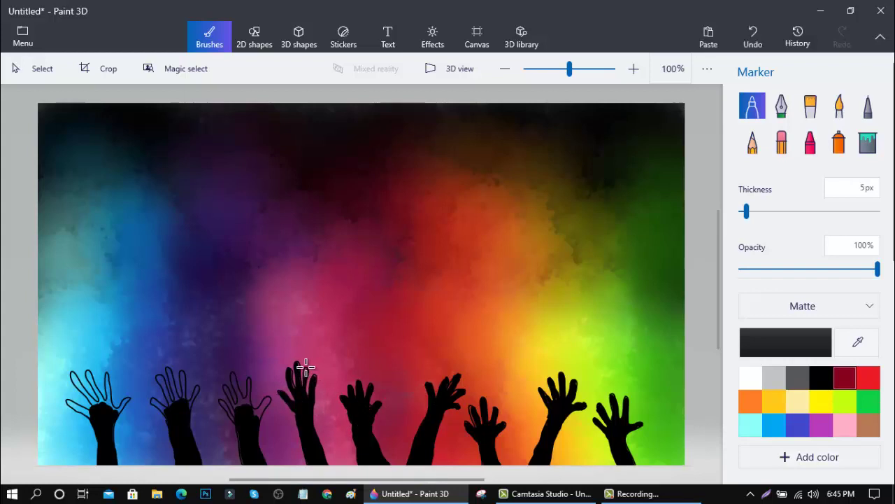
{"action": "mouse_move", "coordinate": [319, 454]}
{"action": "left_mouse_down"}
{"action": "mouse_move", "coordinate": [240, 406]}
{"action": "mouse_move", "coordinate": [234, 384]}
{"action": "mouse_move", "coordinate": [246, 402]}
{"action": "left_mouse_up"}
{"action": "mouse_move", "coordinate": [254, 417]}
{"action": "left_mouse_down"}
{"action": "mouse_move", "coordinate": [270, 397]}
{"action": "mouse_move", "coordinate": [253, 421]}
{"action": "mouse_move", "coordinate": [270, 399]}
{"action": "mouse_move", "coordinate": [234, 406]}
{"action": "mouse_move", "coordinate": [230, 393]}
{"action": "mouse_move", "coordinate": [228, 401]}
{"action": "mouse_move", "coordinate": [261, 441]}
{"action": "mouse_move", "coordinate": [236, 403]}
{"action": "mouse_move", "coordinate": [248, 410]}
{"action": "mouse_move", "coordinate": [222, 402]}
{"action": "mouse_move", "coordinate": [241, 432]}
{"action": "mouse_move", "coordinate": [231, 371]}
{"action": "left_mouse_up"}
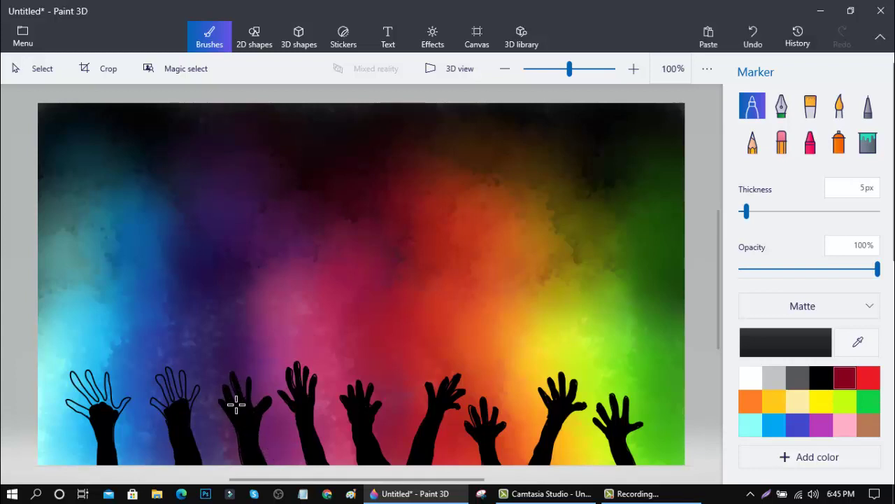
{"action": "mouse_move", "coordinate": [150, 402]}
{"action": "left_mouse_down"}
{"action": "mouse_move", "coordinate": [168, 414]}
{"action": "mouse_move", "coordinate": [148, 399]}
{"action": "mouse_move", "coordinate": [180, 405]}
{"action": "mouse_move", "coordinate": [181, 375]}
{"action": "mouse_move", "coordinate": [201, 389]}
{"action": "mouse_move", "coordinate": [168, 366]}
{"action": "mouse_move", "coordinate": [164, 380]}
{"action": "mouse_move", "coordinate": [200, 385]}
{"action": "mouse_move", "coordinate": [196, 414]}
{"action": "mouse_move", "coordinate": [197, 384]}
{"action": "mouse_move", "coordinate": [150, 398]}
{"action": "mouse_move", "coordinate": [168, 421]}
{"action": "left_mouse_up"}
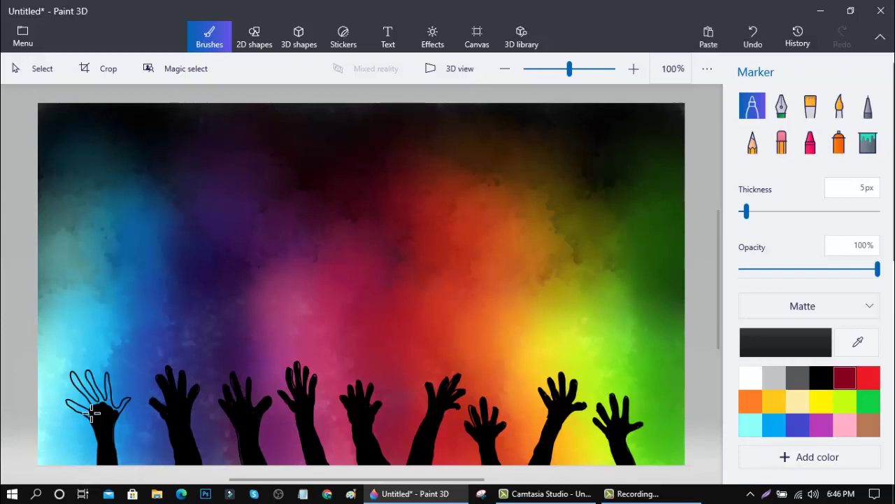
Fill the leftmost hand's fingers with black and touch up gaps in the other hand silhouettes
{"action": "mouse_move", "coordinate": [91, 412]}
{"action": "left_mouse_down"}
{"action": "mouse_move", "coordinate": [69, 403]}
{"action": "mouse_move", "coordinate": [94, 417]}
{"action": "mouse_move", "coordinate": [70, 401]}
{"action": "mouse_move", "coordinate": [88, 415]}
{"action": "mouse_move", "coordinate": [74, 403]}
{"action": "mouse_move", "coordinate": [82, 410]}
{"action": "mouse_move", "coordinate": [73, 372]}
{"action": "mouse_move", "coordinate": [88, 401]}
{"action": "mouse_move", "coordinate": [84, 394]}
{"action": "mouse_move", "coordinate": [117, 418]}
{"action": "mouse_move", "coordinate": [74, 381]}
{"action": "mouse_move", "coordinate": [99, 409]}
{"action": "mouse_move", "coordinate": [89, 372]}
{"action": "mouse_move", "coordinate": [100, 409]}
{"action": "mouse_move", "coordinate": [91, 404]}
{"action": "mouse_move", "coordinate": [107, 379]}
{"action": "mouse_move", "coordinate": [126, 403]}
{"action": "left_mouse_up"}
{"action": "mouse_move", "coordinate": [126, 404]}
{"action": "left_mouse_down"}
{"action": "mouse_move", "coordinate": [149, 399]}
{"action": "mouse_move", "coordinate": [194, 426]}
{"action": "left_mouse_up"}
{"action": "left_click_drag", "start_coordinate": [435, 391], "coordinate": [456, 386]}
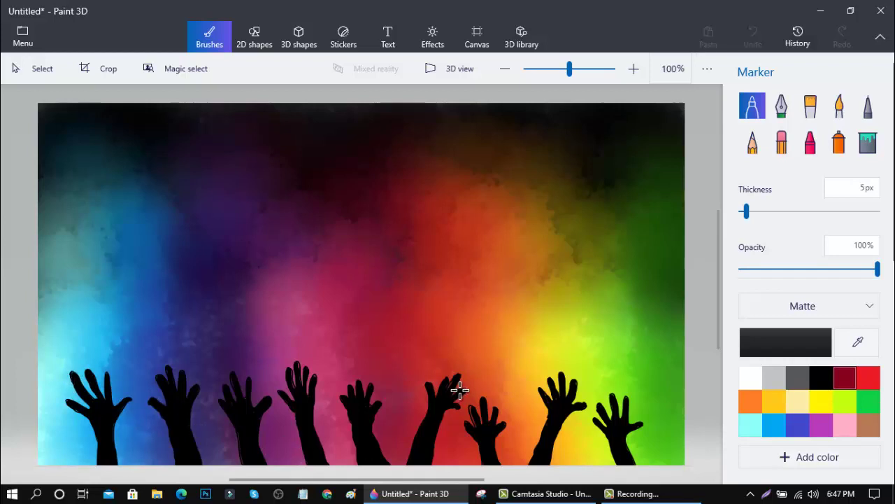
{"action": "left_click_drag", "start_coordinate": [349, 416], "coordinate": [296, 392]}
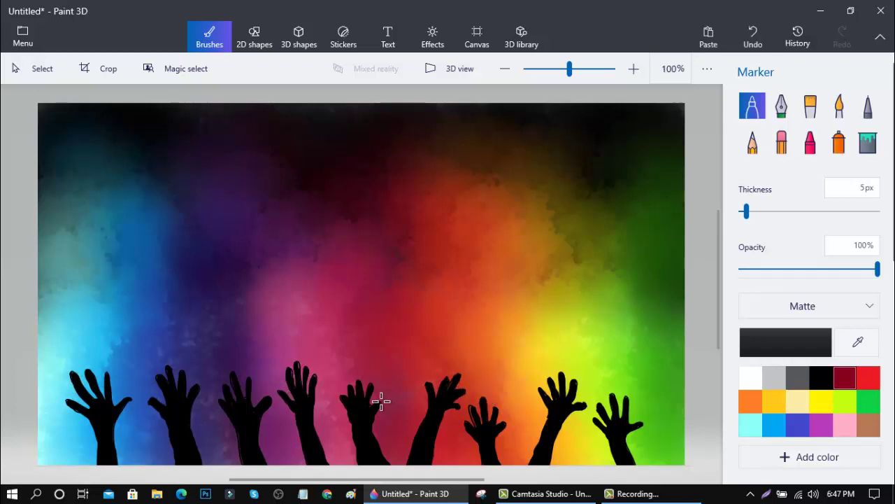